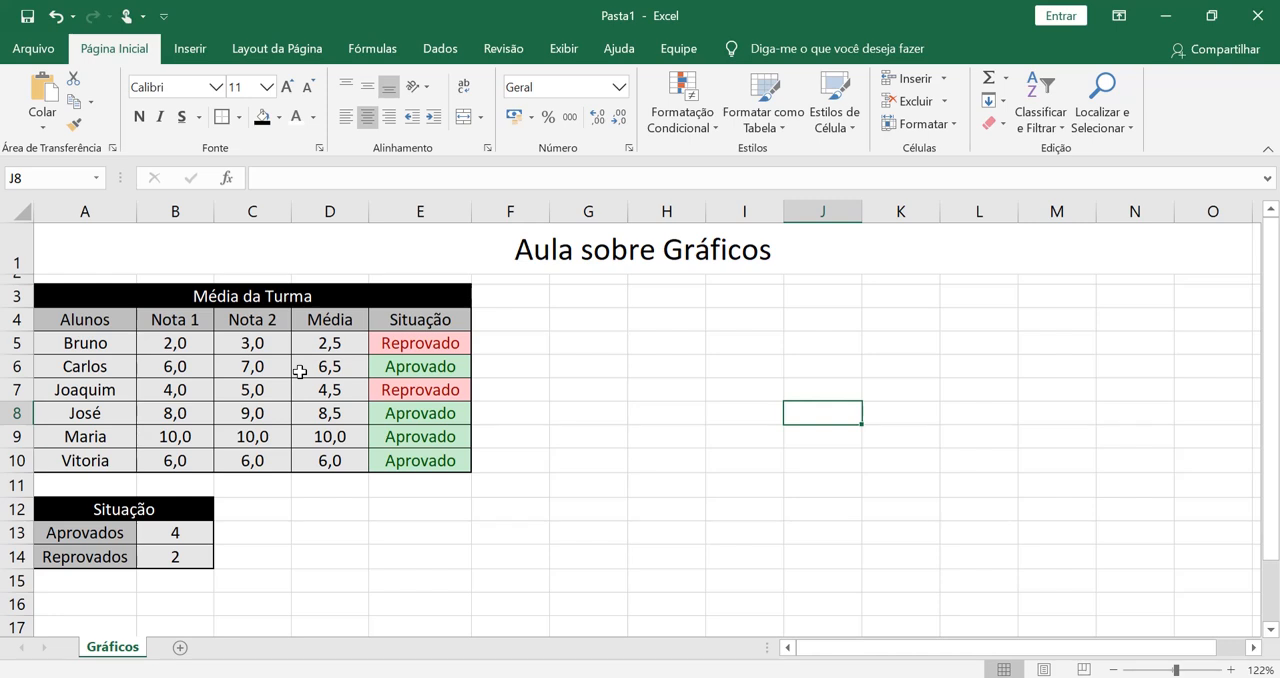
- Select the student grades range A4:D10 and bring up all chart types for inserting a chart
click(124, 327)
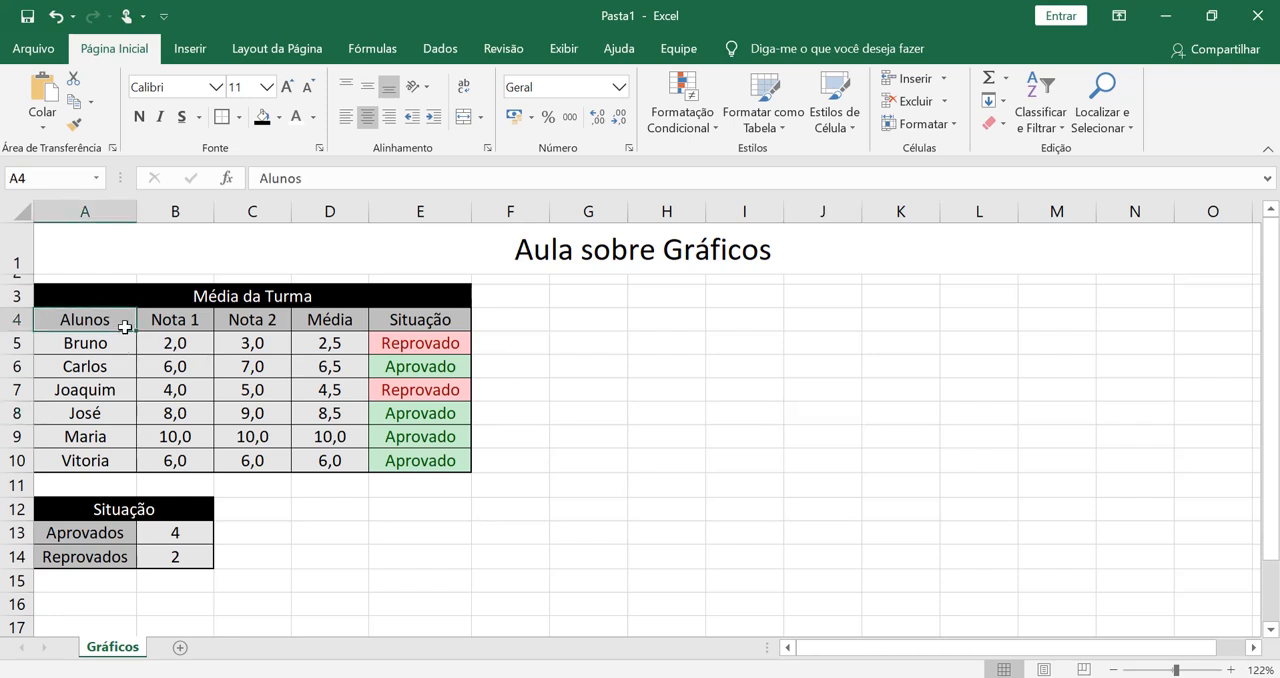
drag(124, 327, 326, 461)
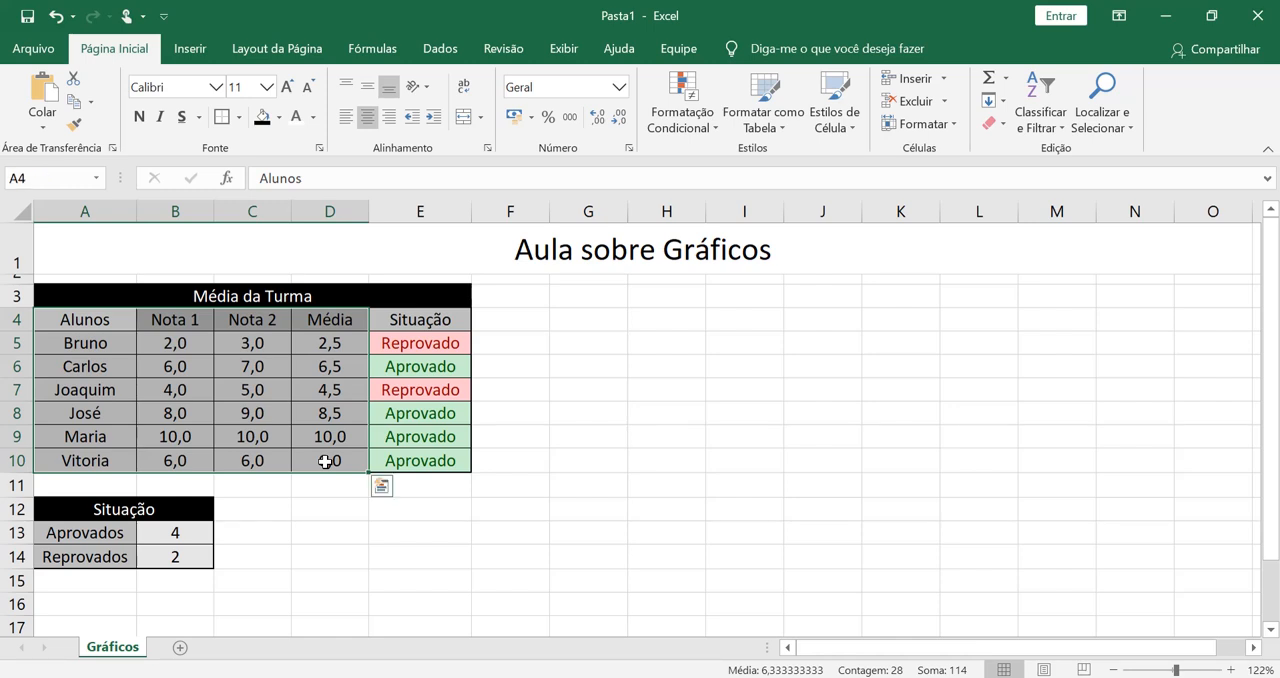
click(209, 50)
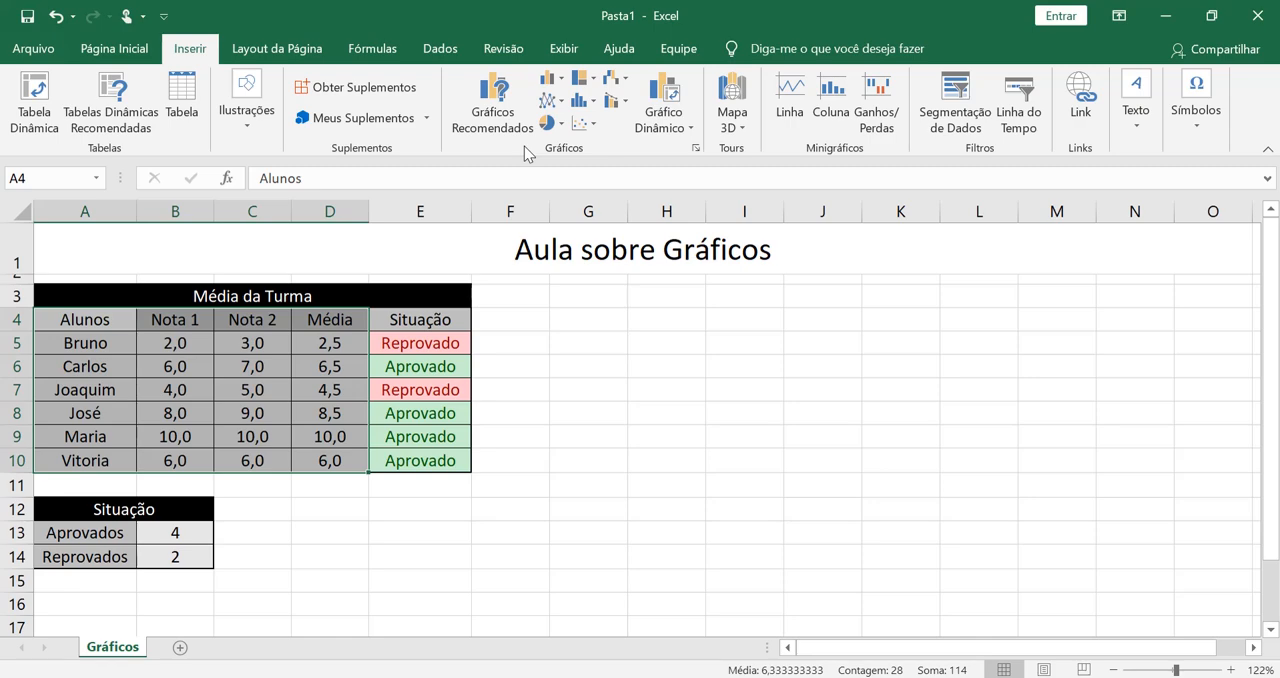
click(496, 97)
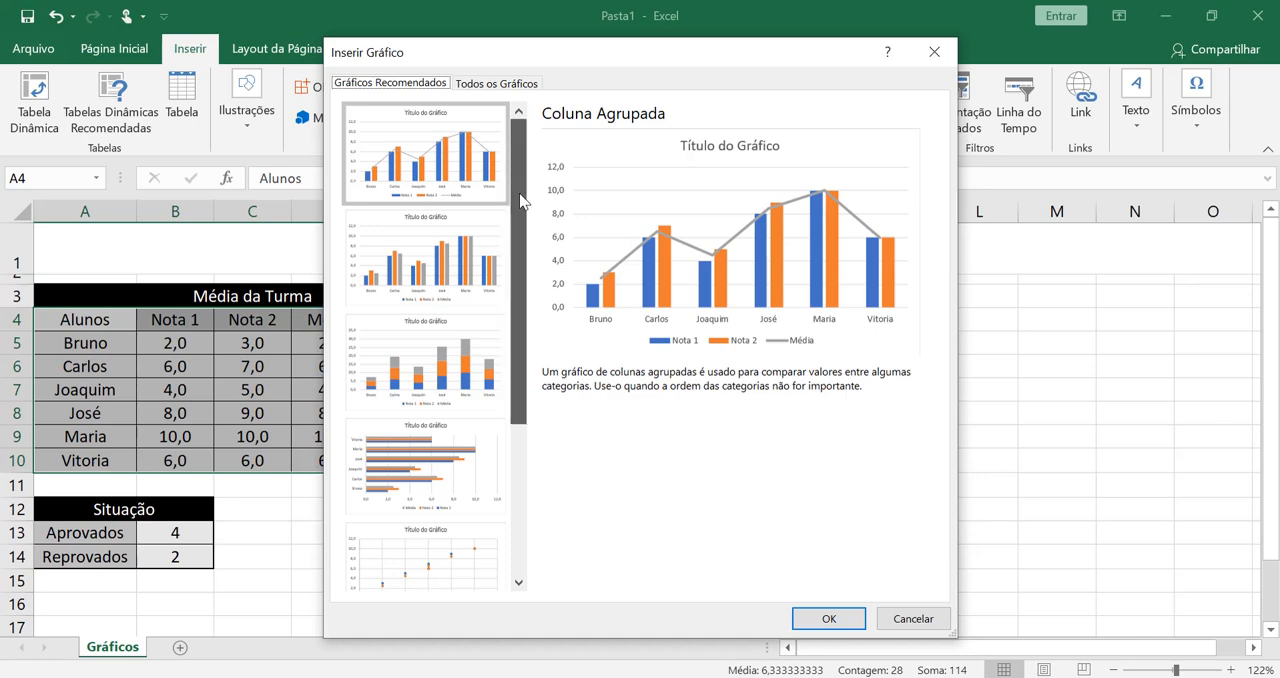
drag(520, 200, 550, 169)
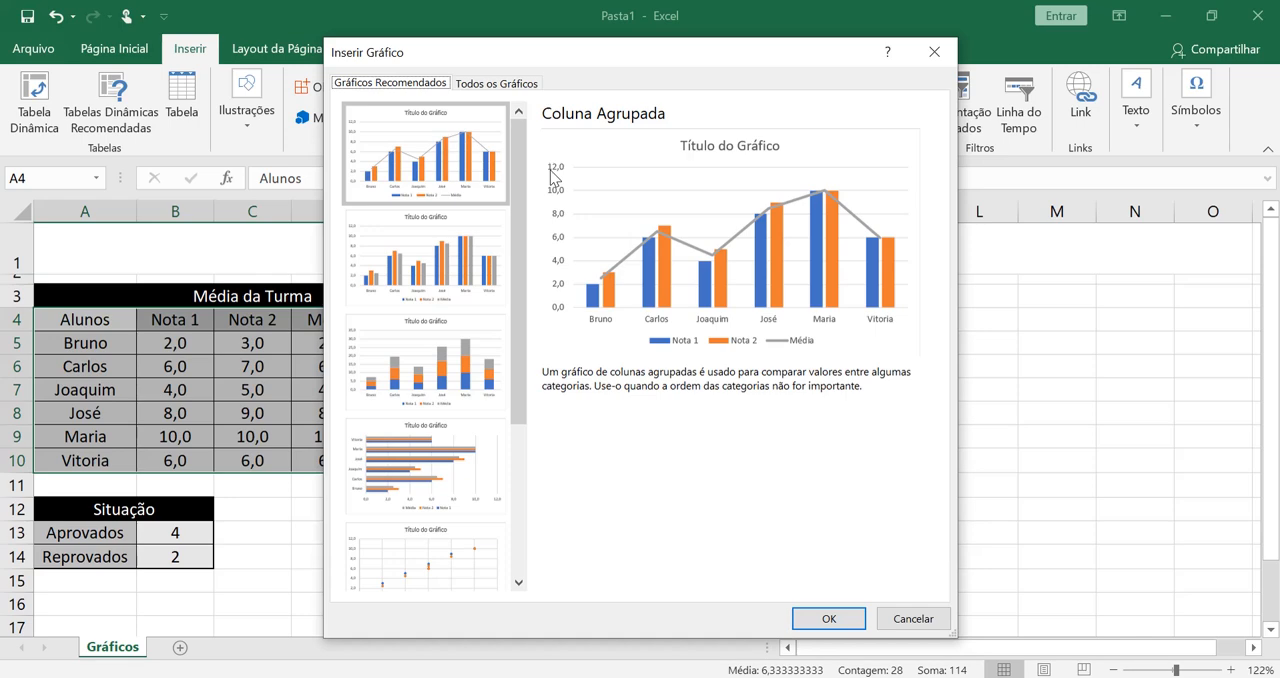
click(530, 86)
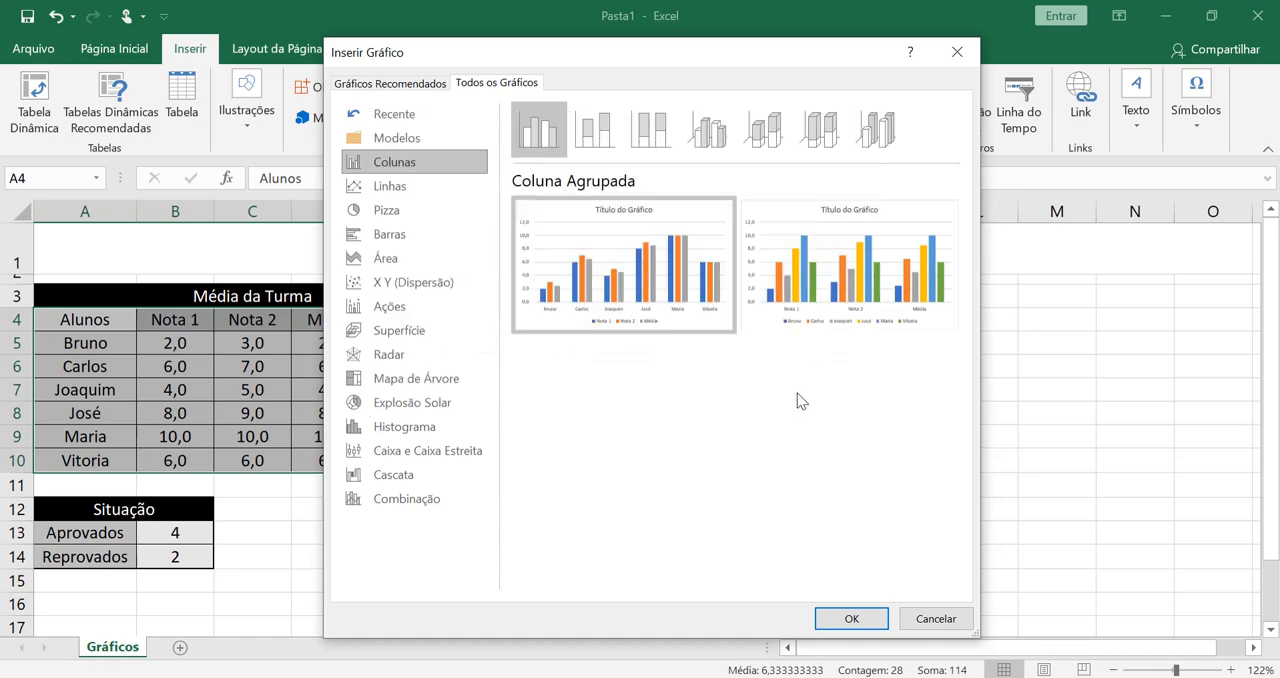
- Preview the stacked and 100% stacked column types, ending back on Coluna Agrupada
click(592, 138)
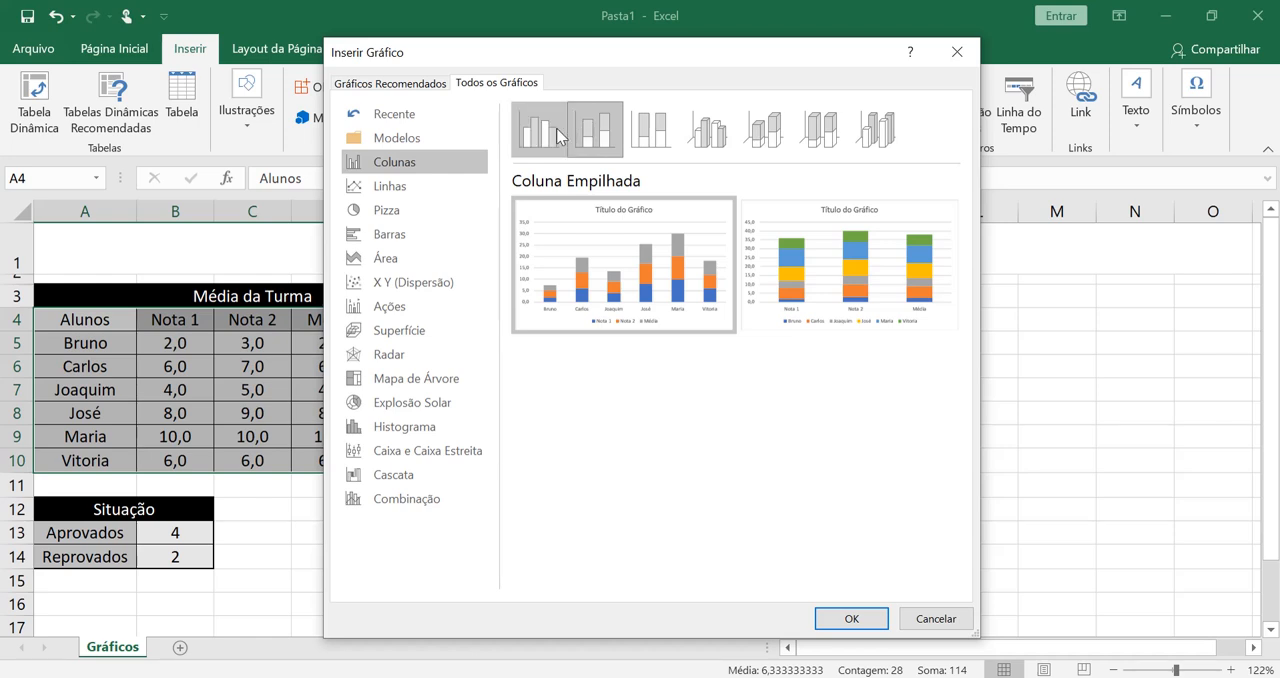
click(558, 136)
click(592, 134)
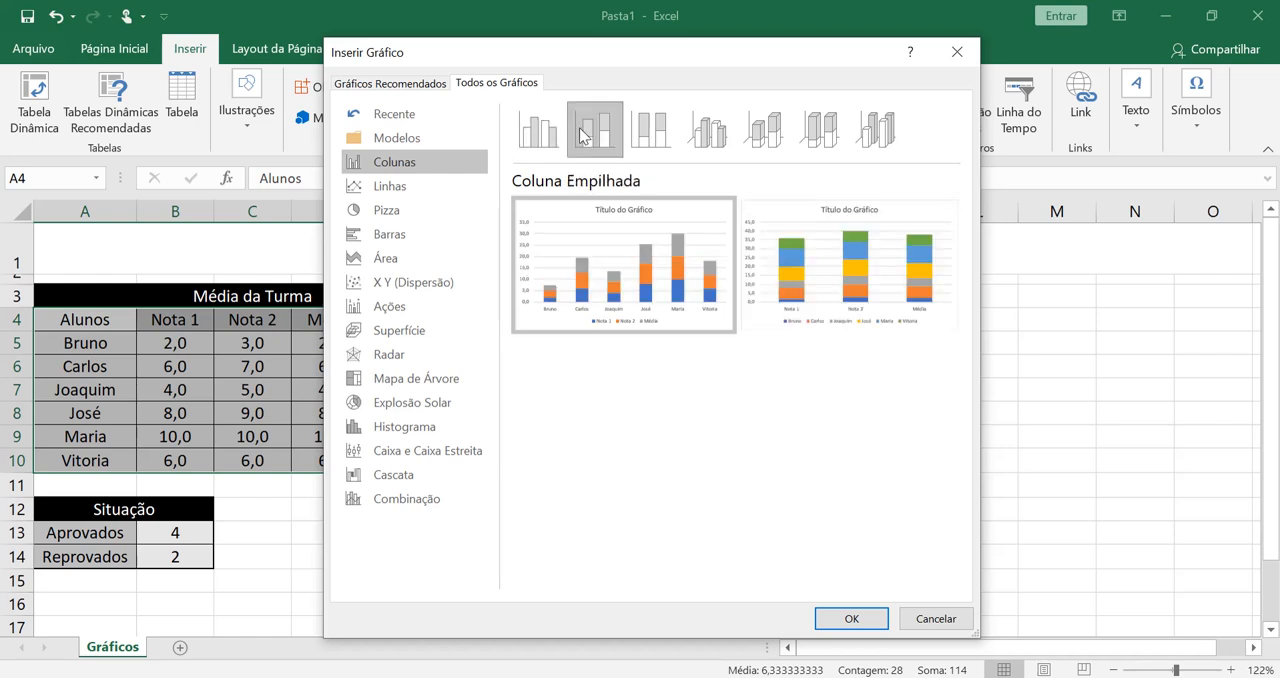
click(656, 148)
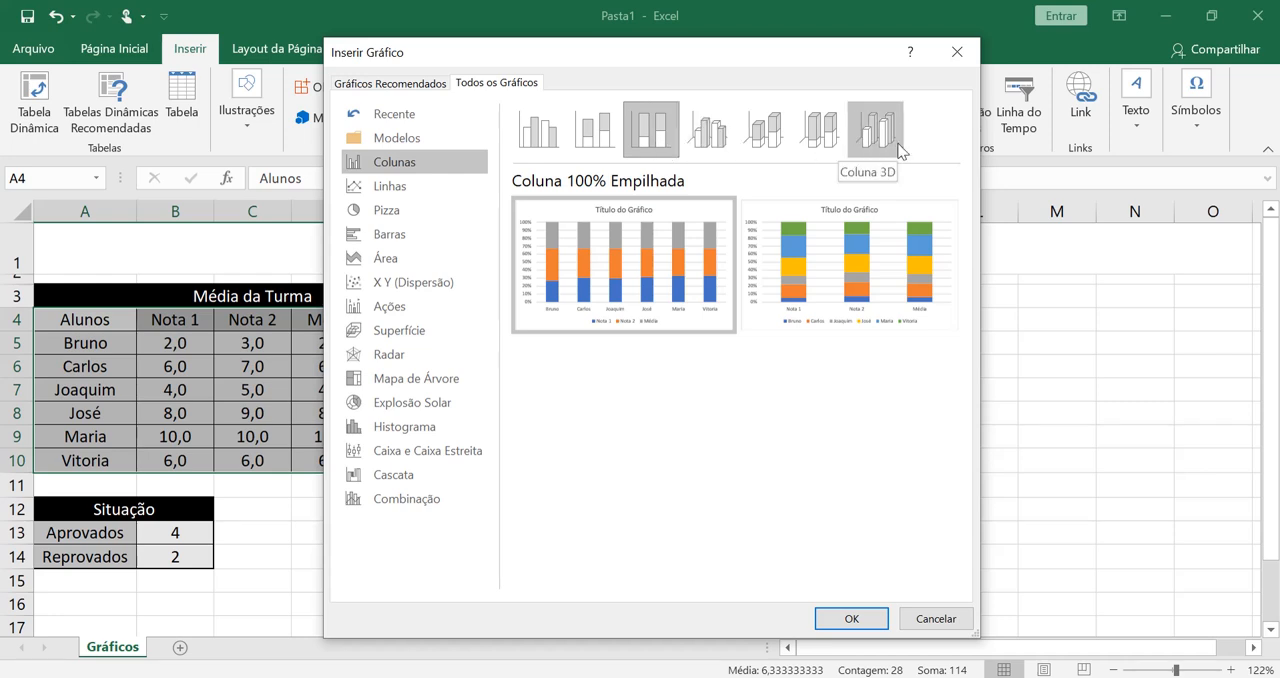
click(540, 131)
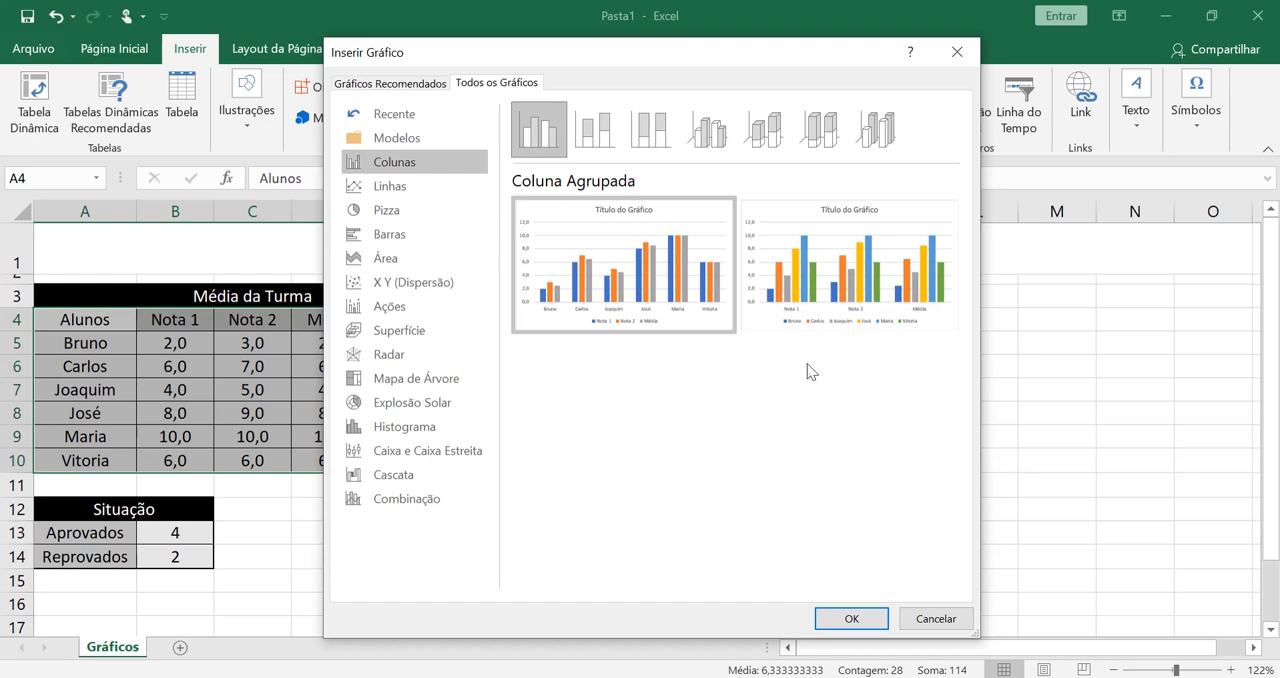
- Insert the clustered column chart grouped by student and place it beside the grades table, below the sheet title
mouse_move(631, 220)
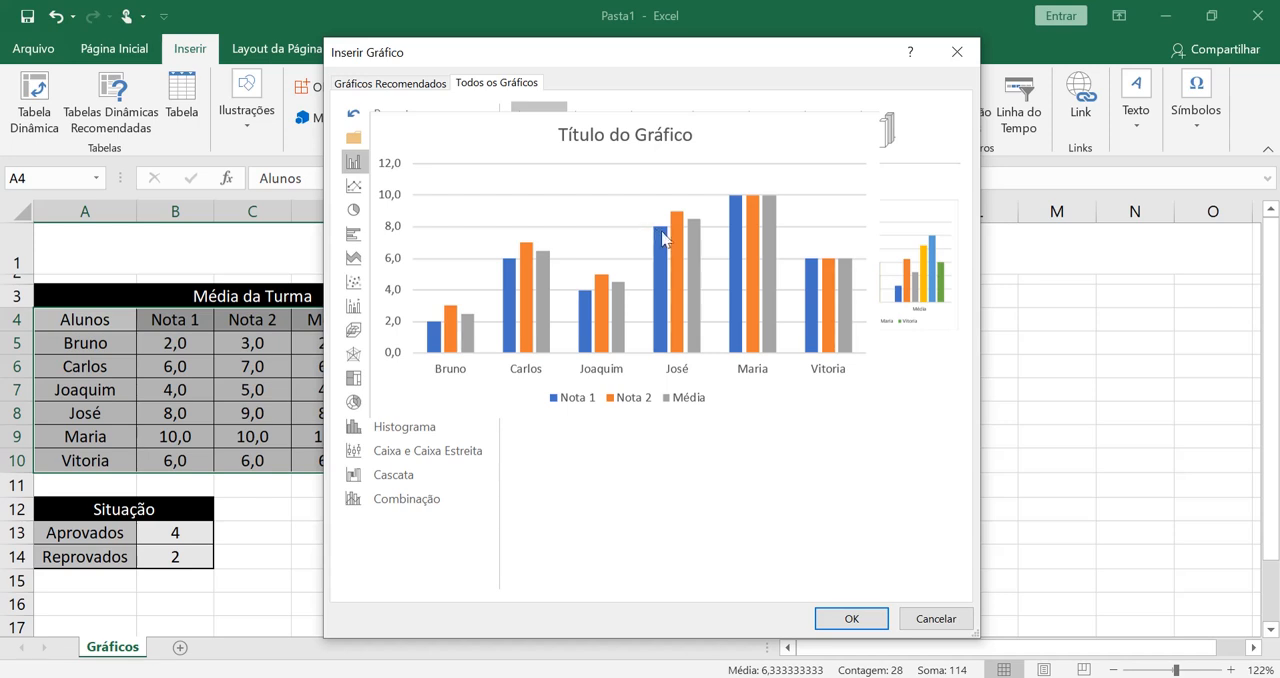
mouse_move(885, 285)
click(851, 618)
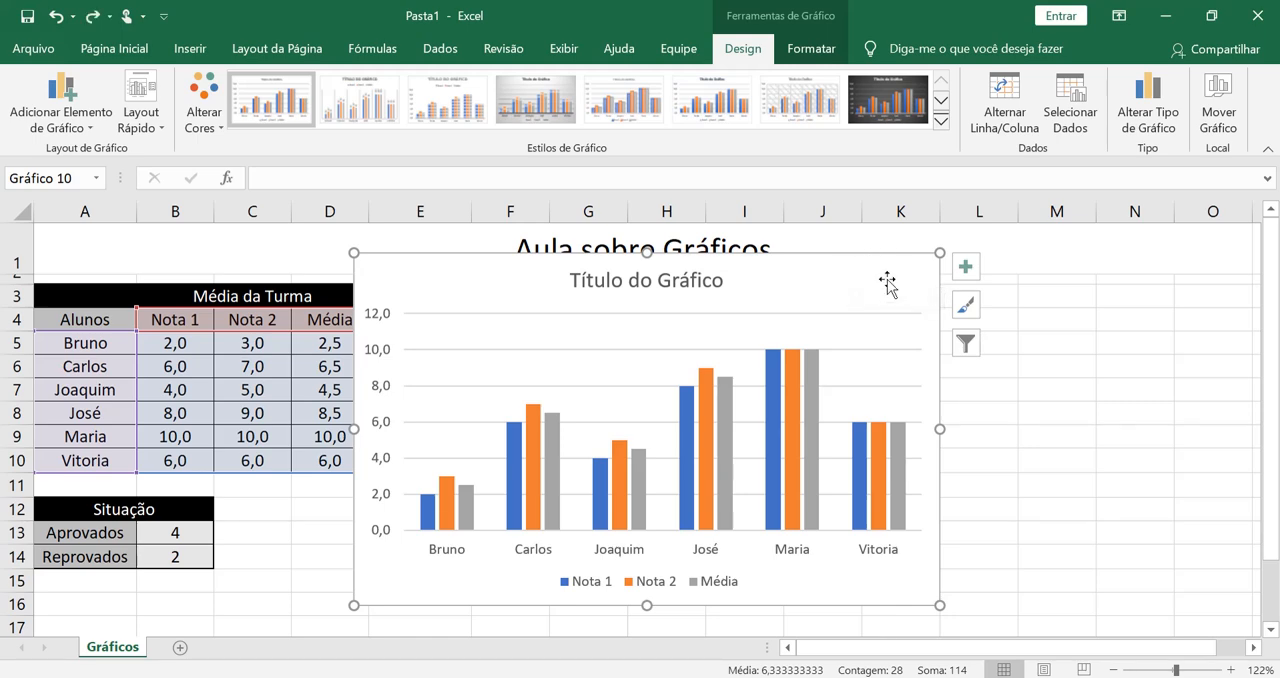
drag(876, 266, 1123, 288)
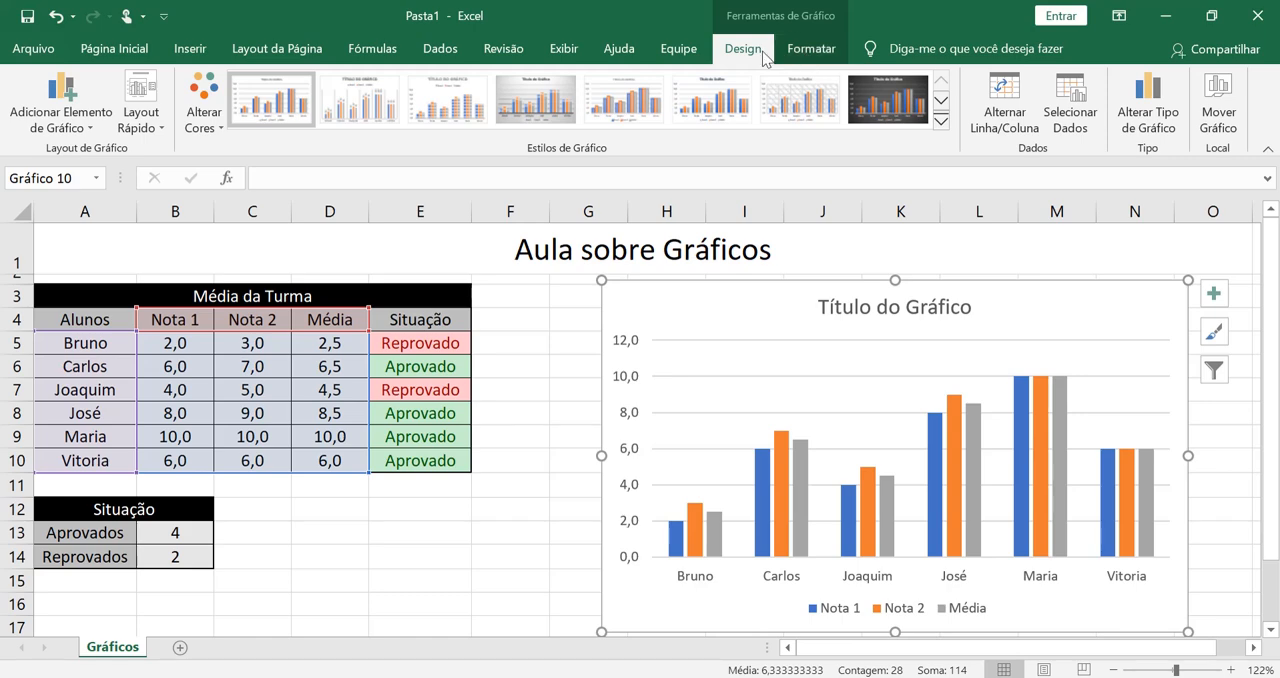
click(537, 407)
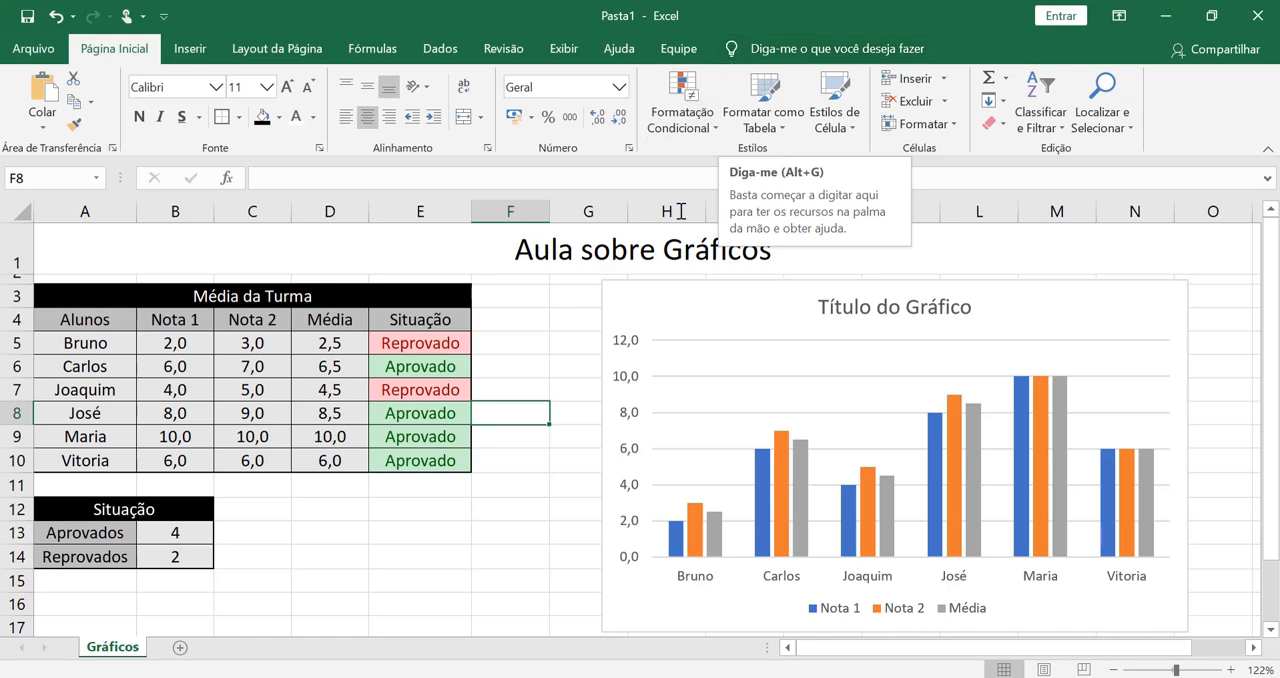
click(656, 289)
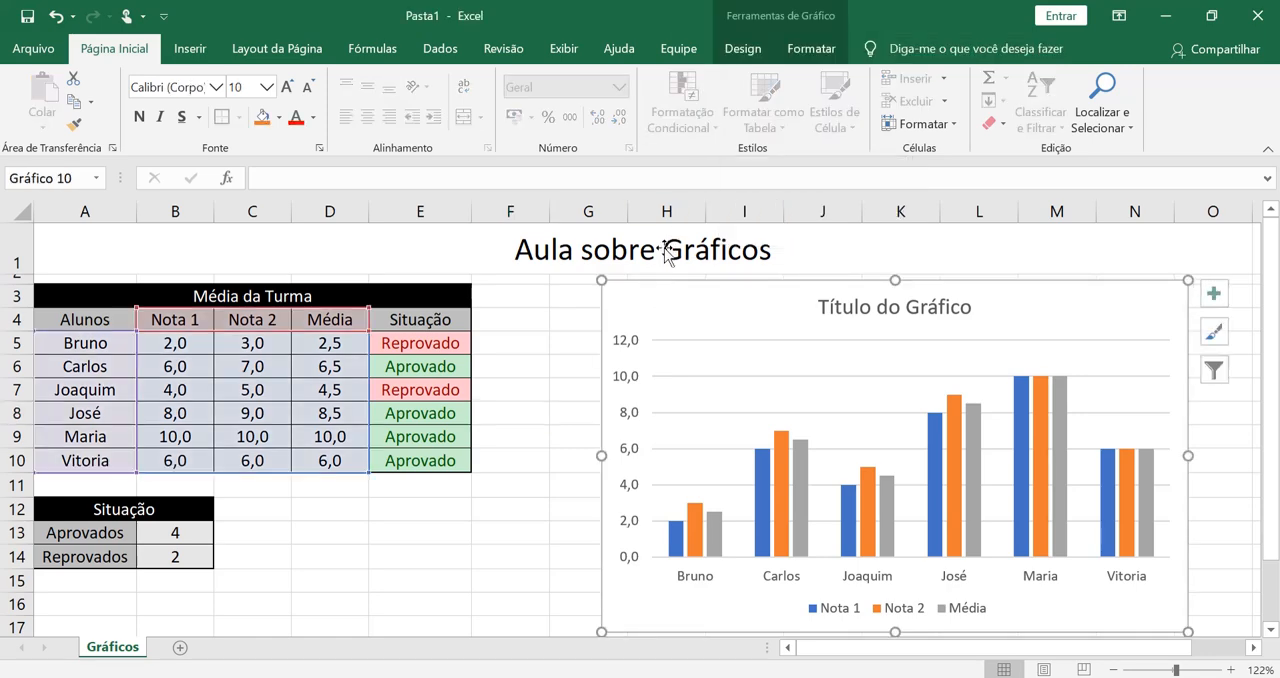
click(767, 60)
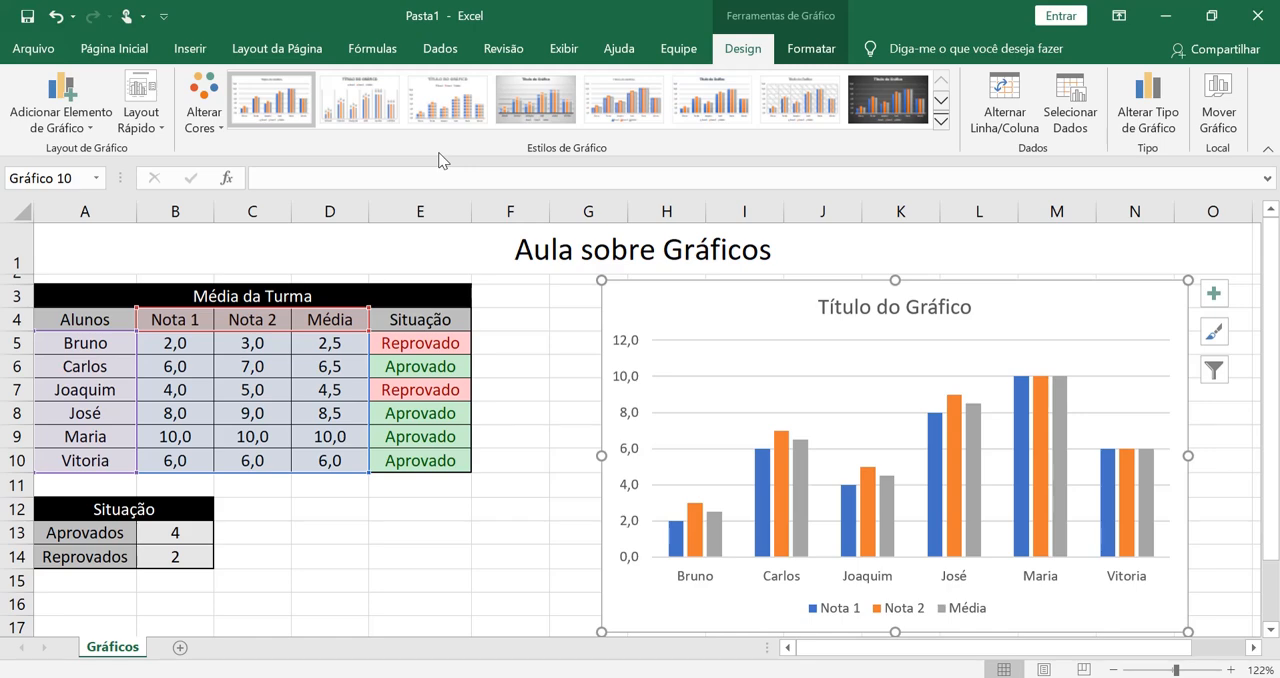
click(810, 52)
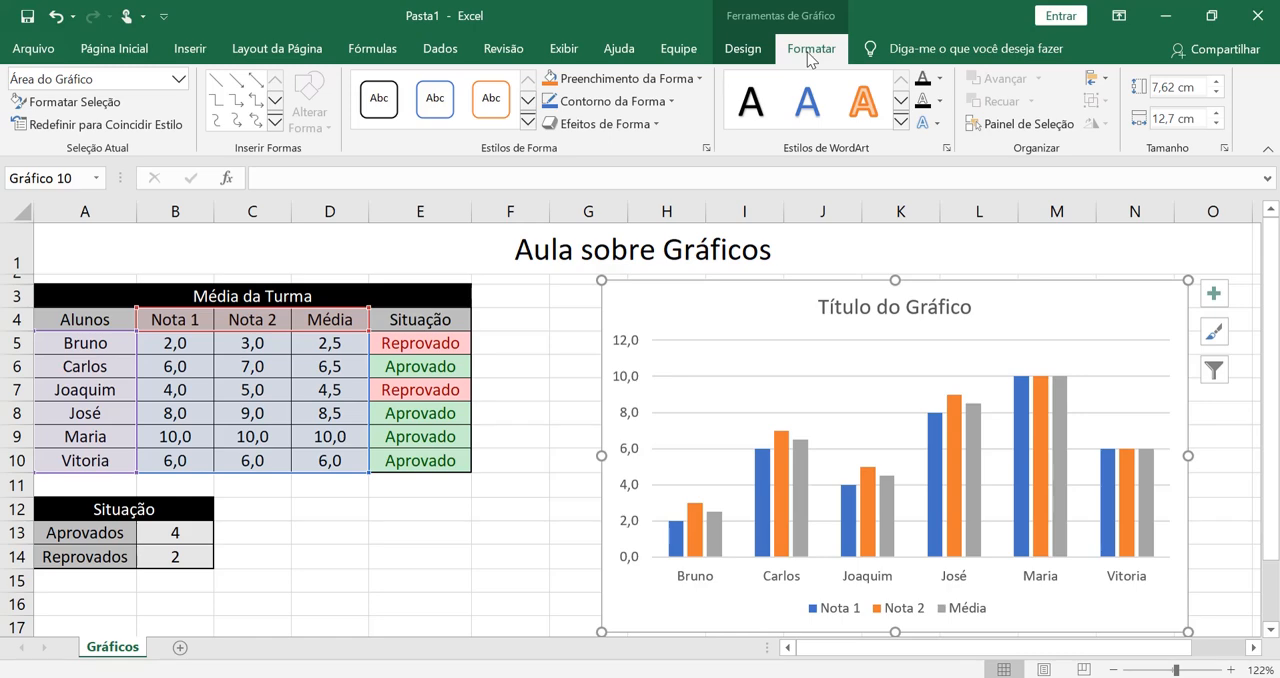
click(740, 50)
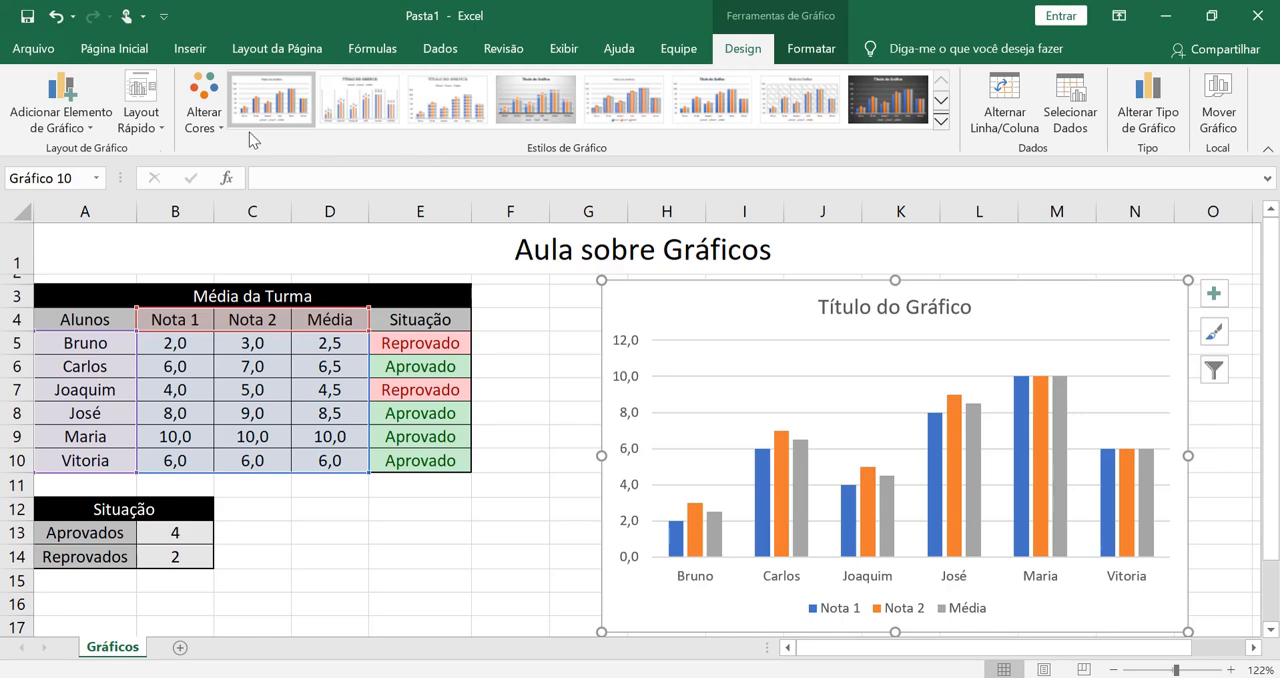
- Hide the chart's primary horizontal axis and show it again
click(89, 130)
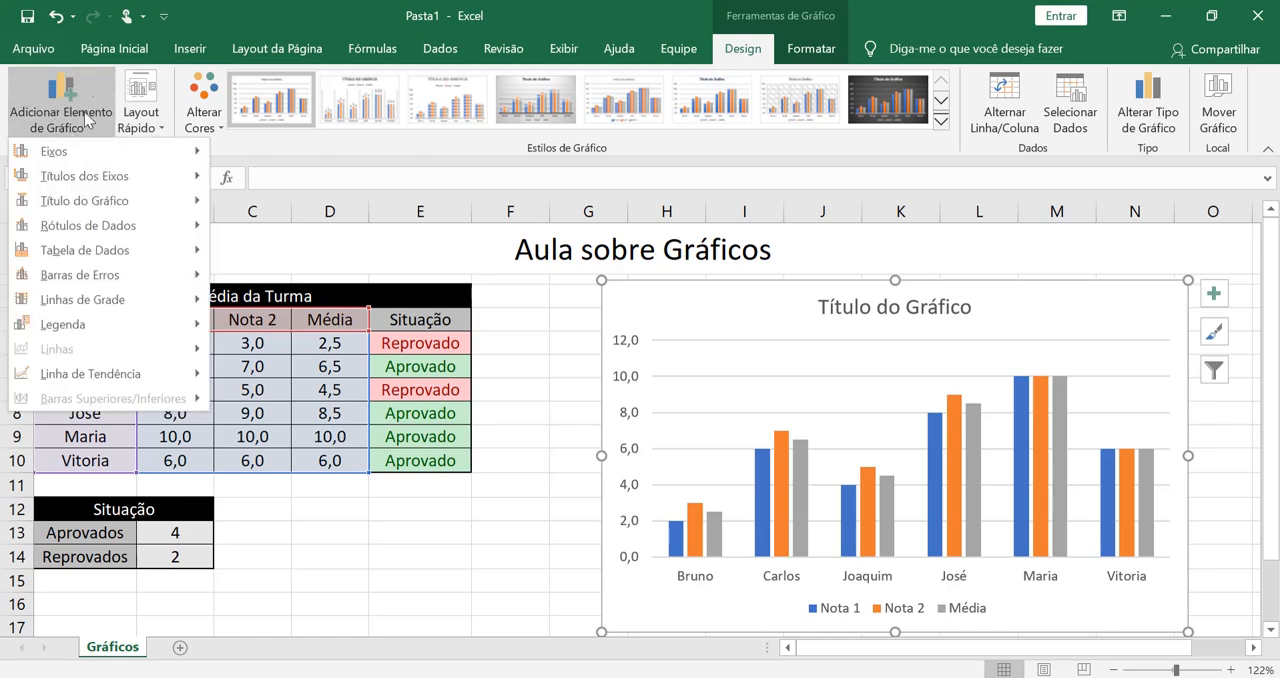
mouse_move(106, 148)
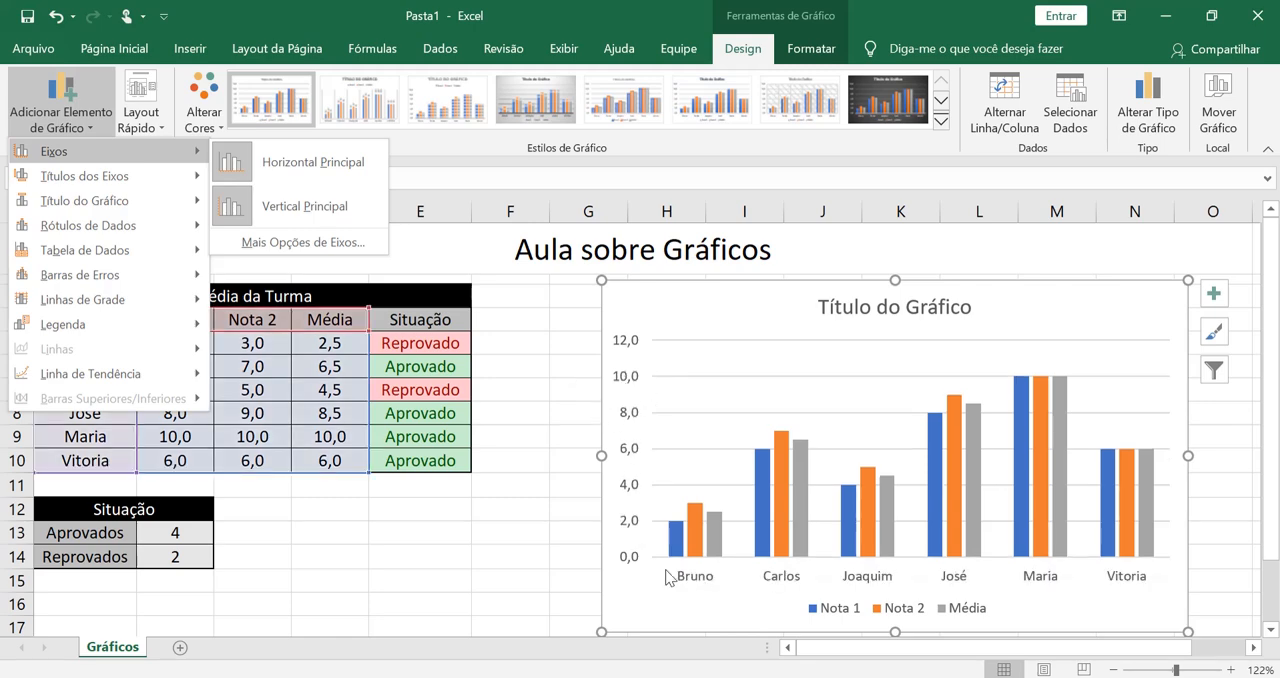
click(304, 167)
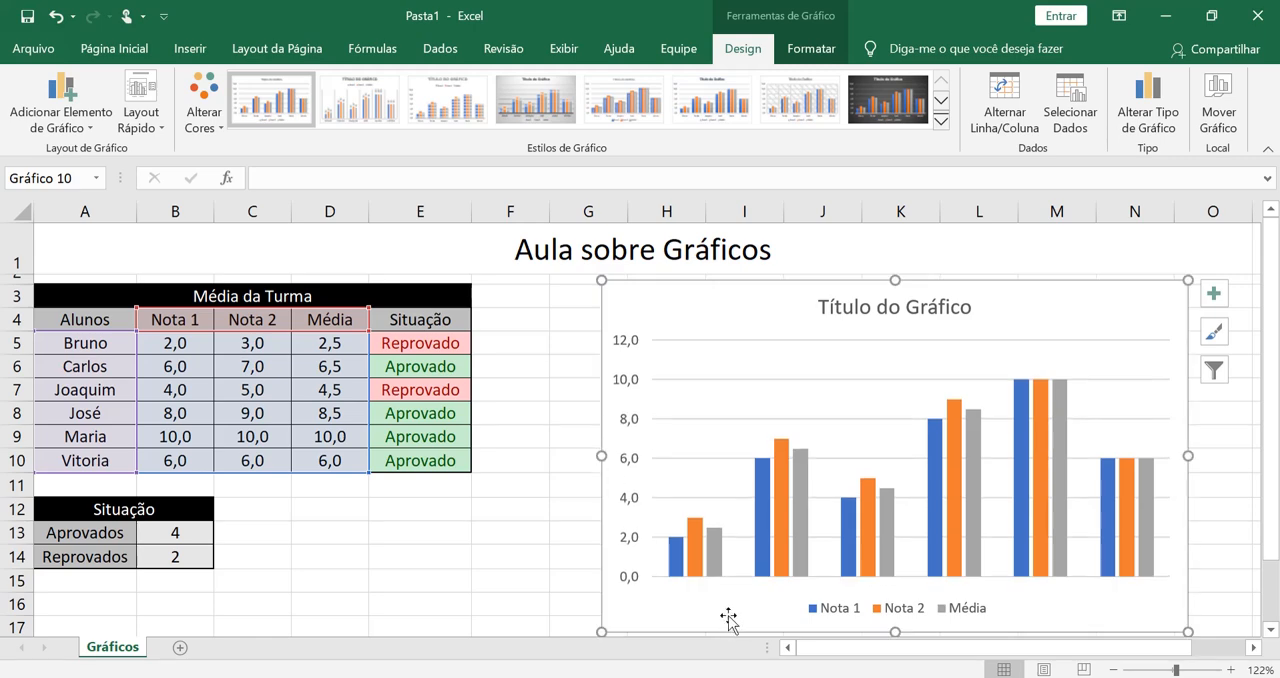
click(62, 105)
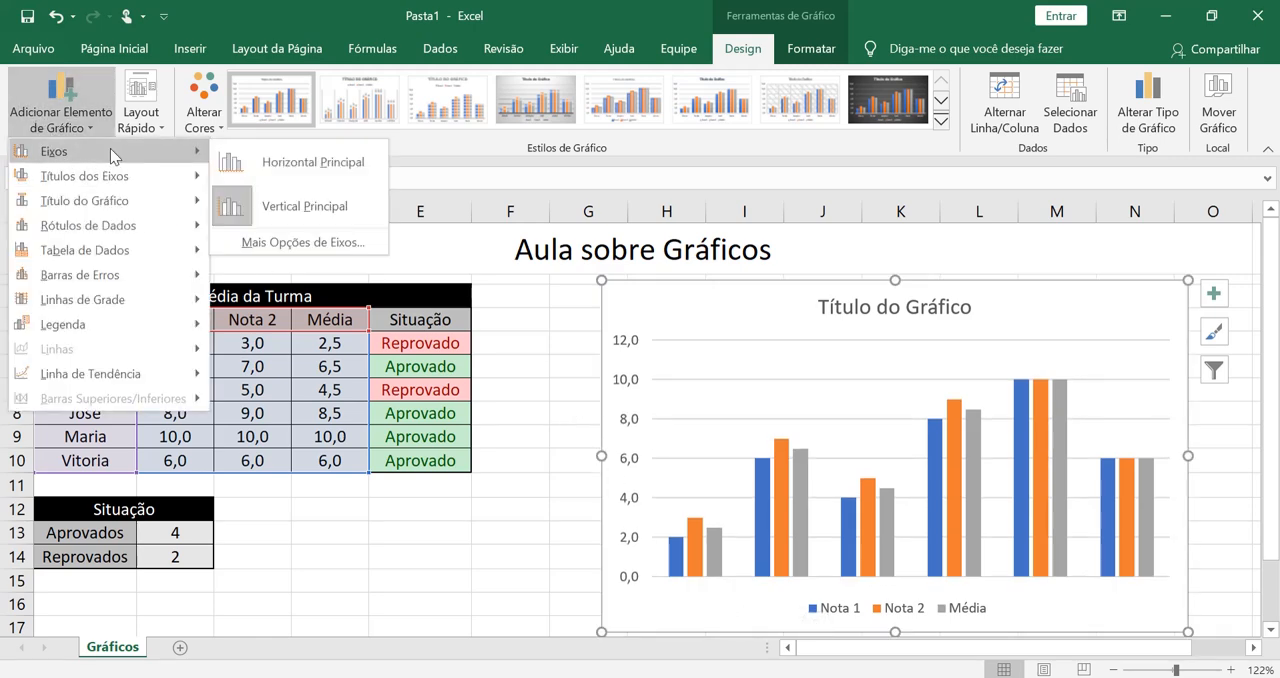
click(315, 166)
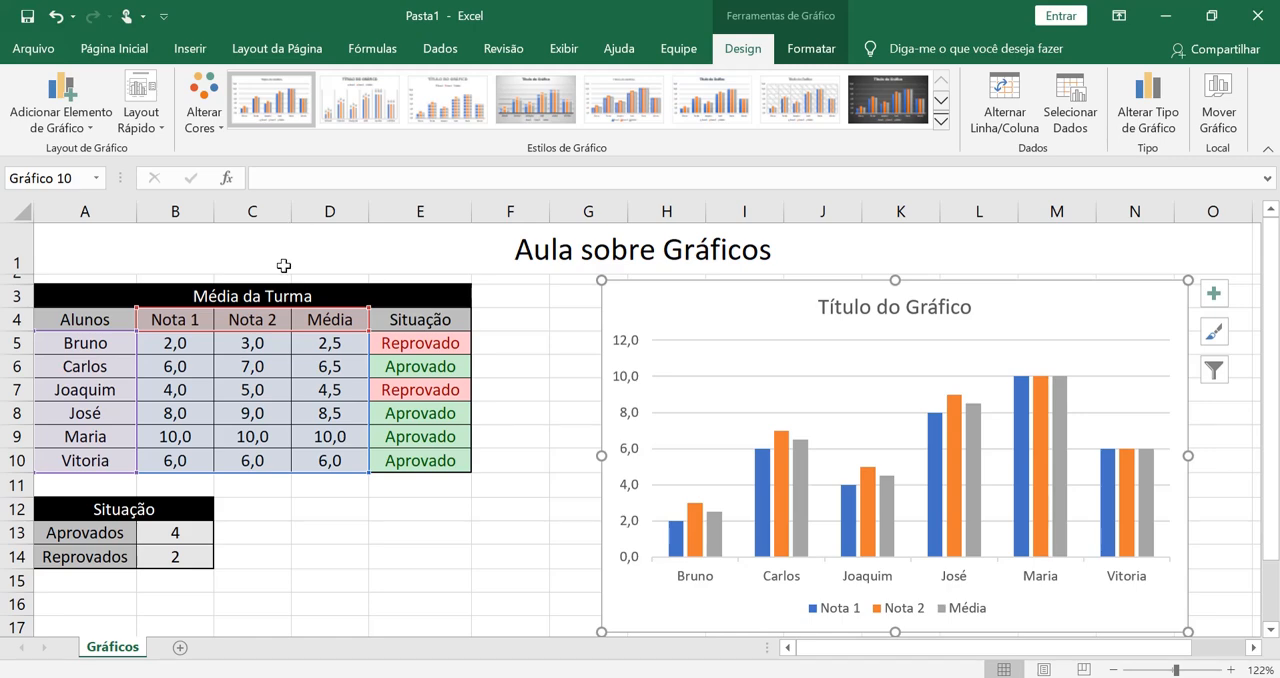
click(62, 105)
mouse_move(110, 179)
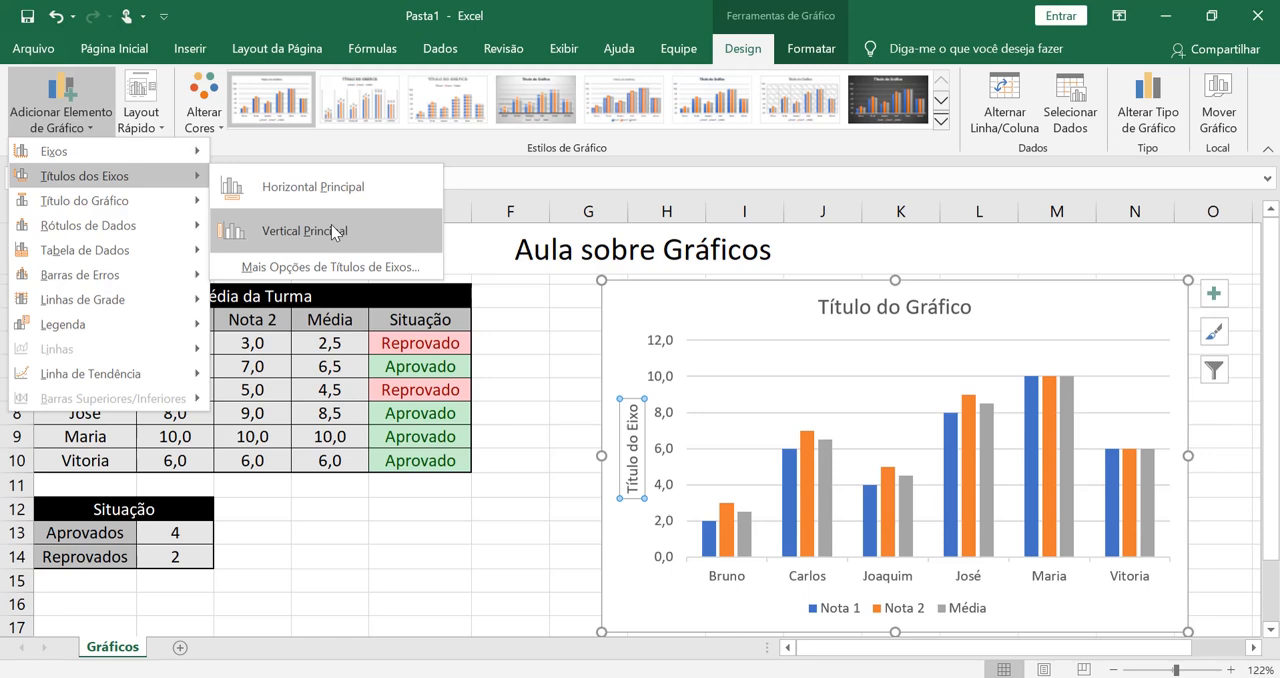
mouse_move(187, 207)
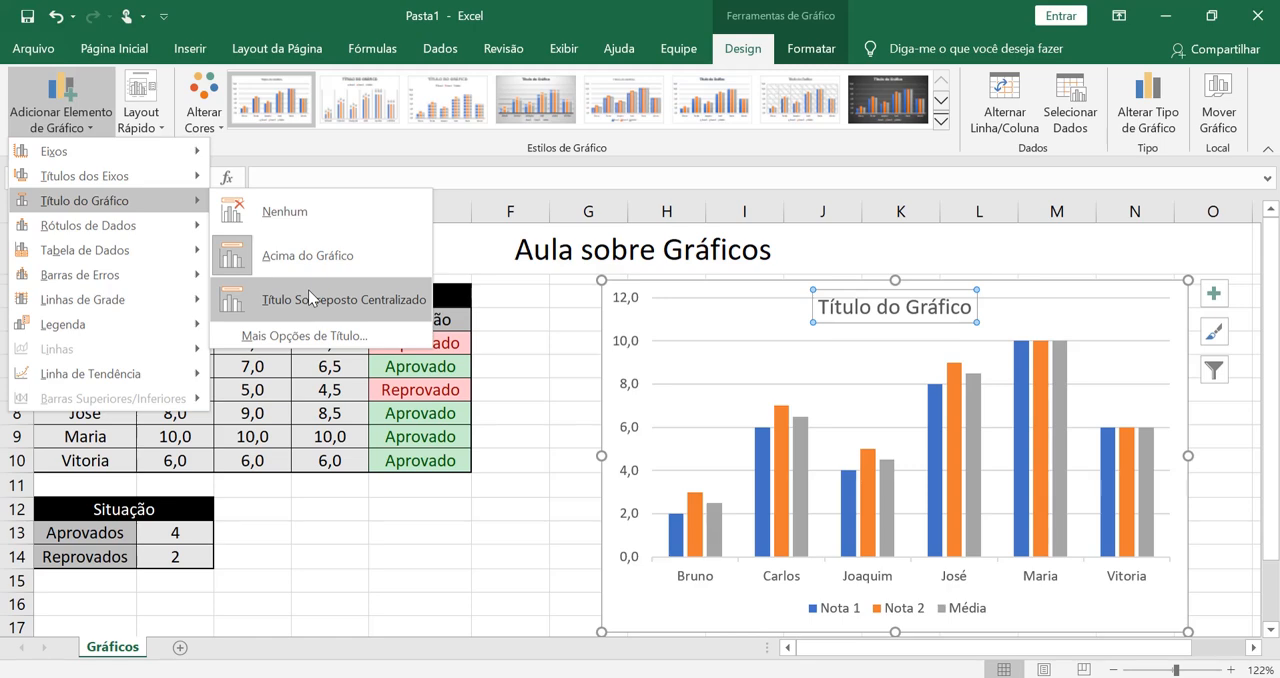
mouse_move(95, 278)
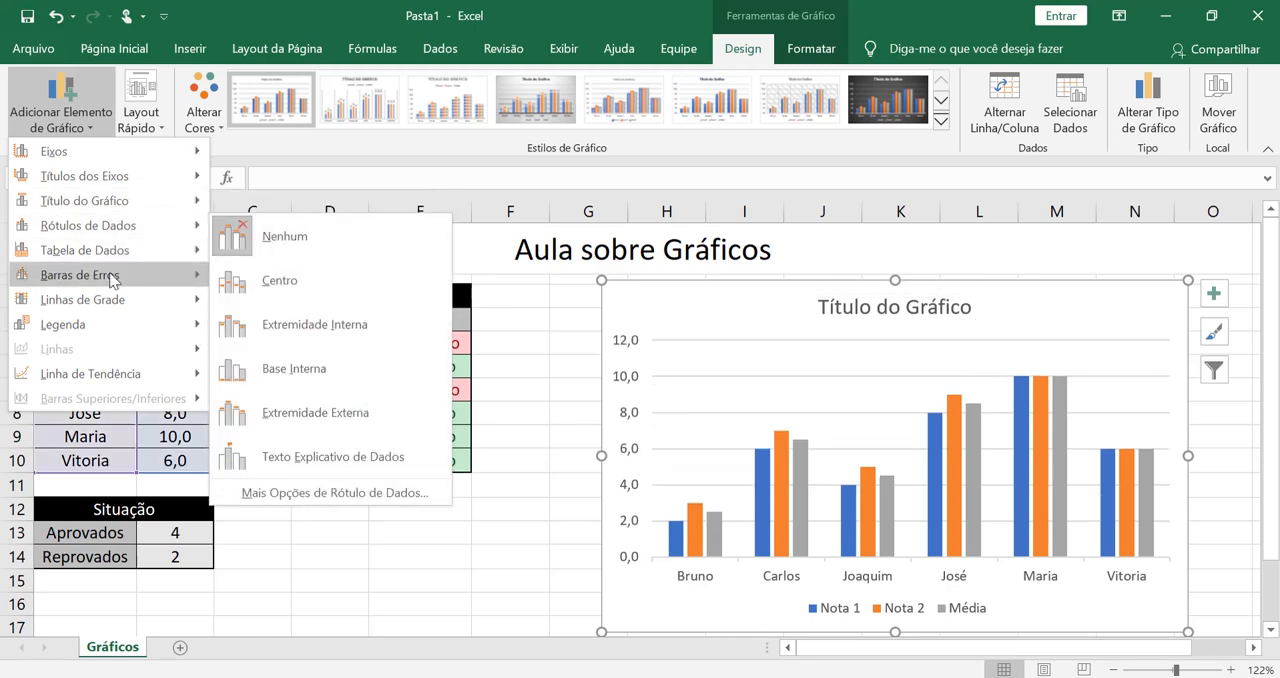
- Apply the first quick layout, with the legend to the right of the columns, to the chart
click(142, 108)
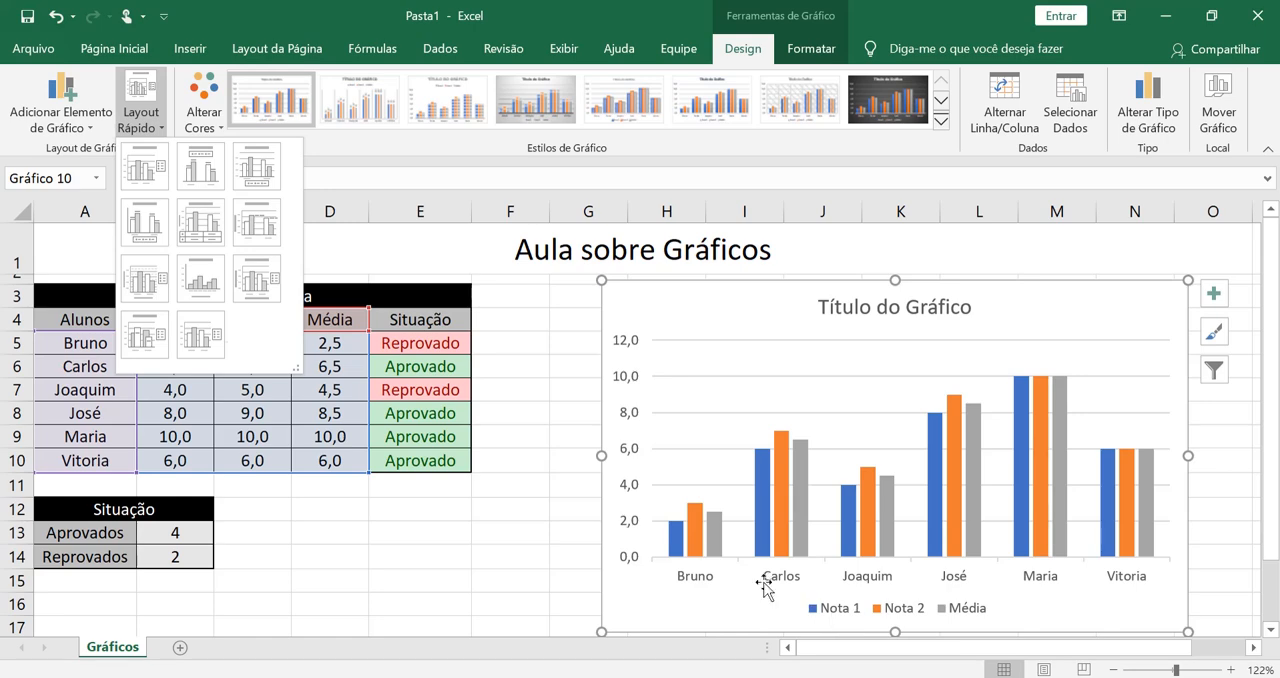
click(160, 184)
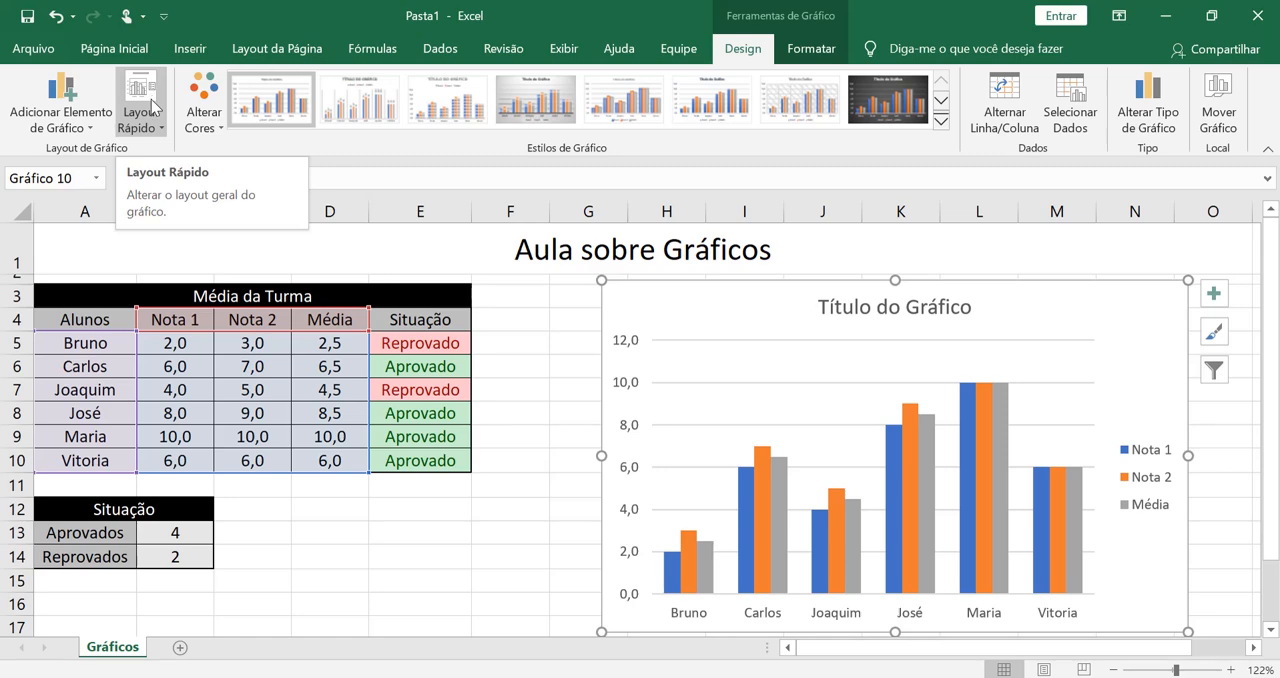
- Browse the chart's colour palettes and style gallery, and apply the first chart style with flat columns and the legend below
click(199, 128)
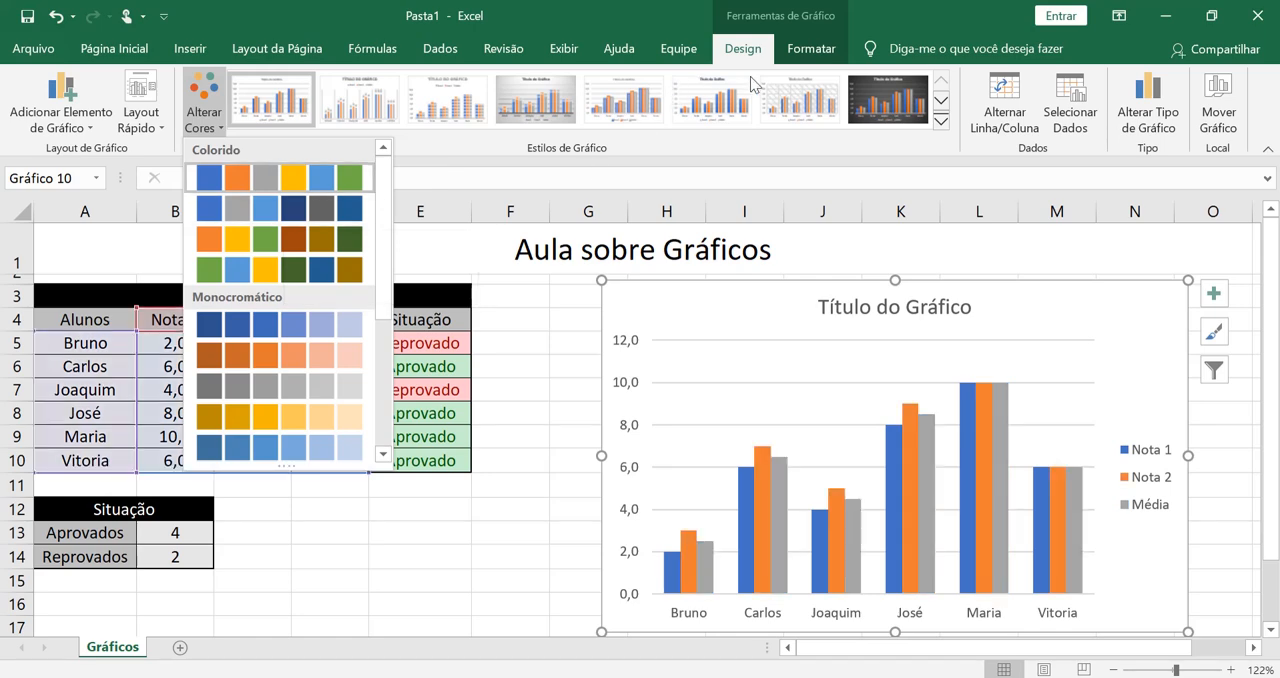
click(816, 64)
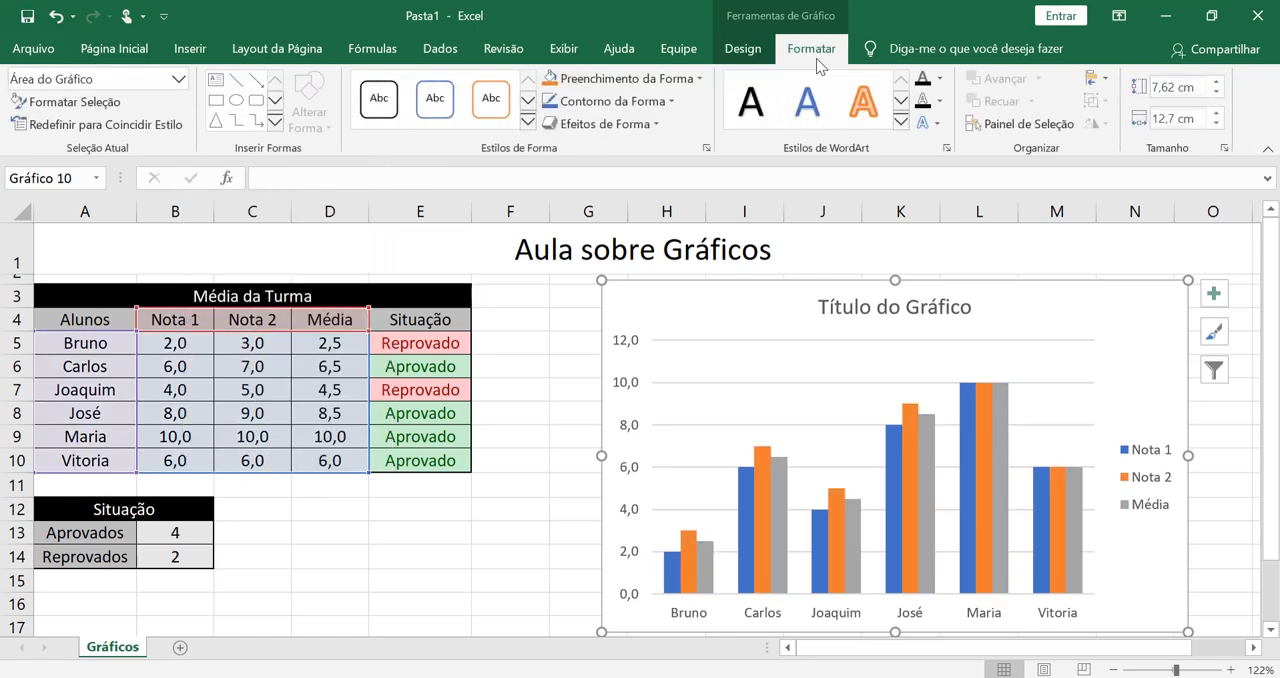
click(743, 48)
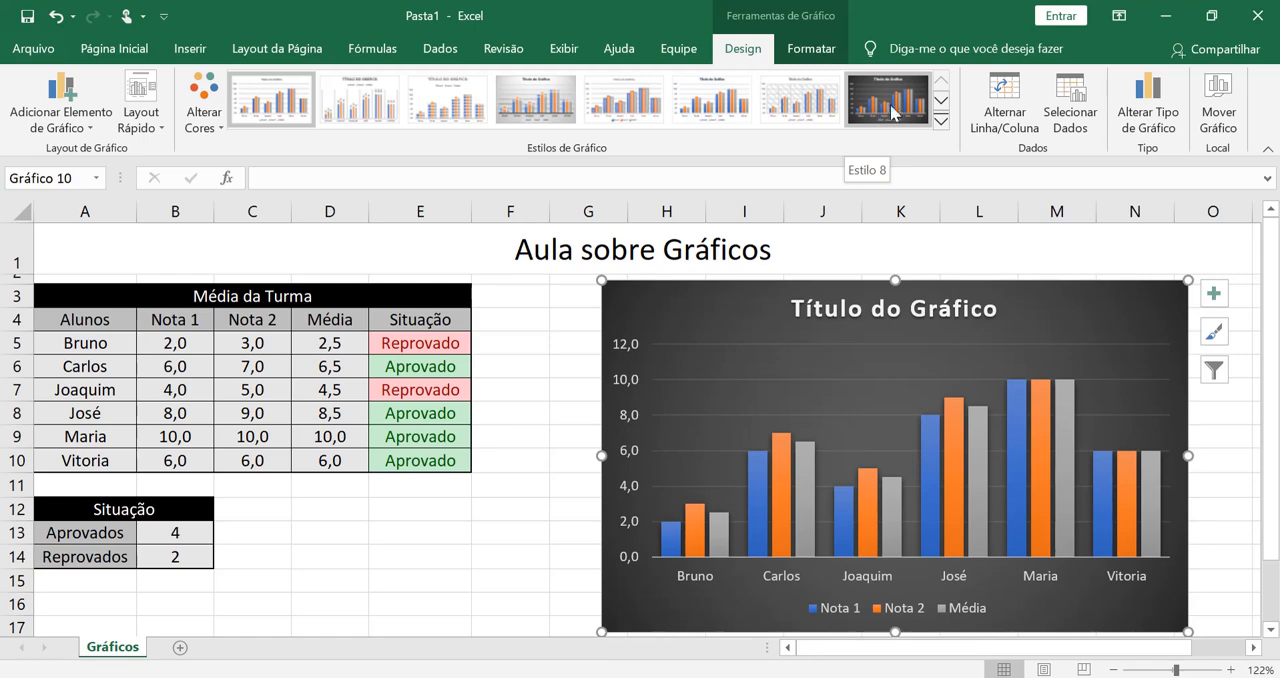
click(941, 101)
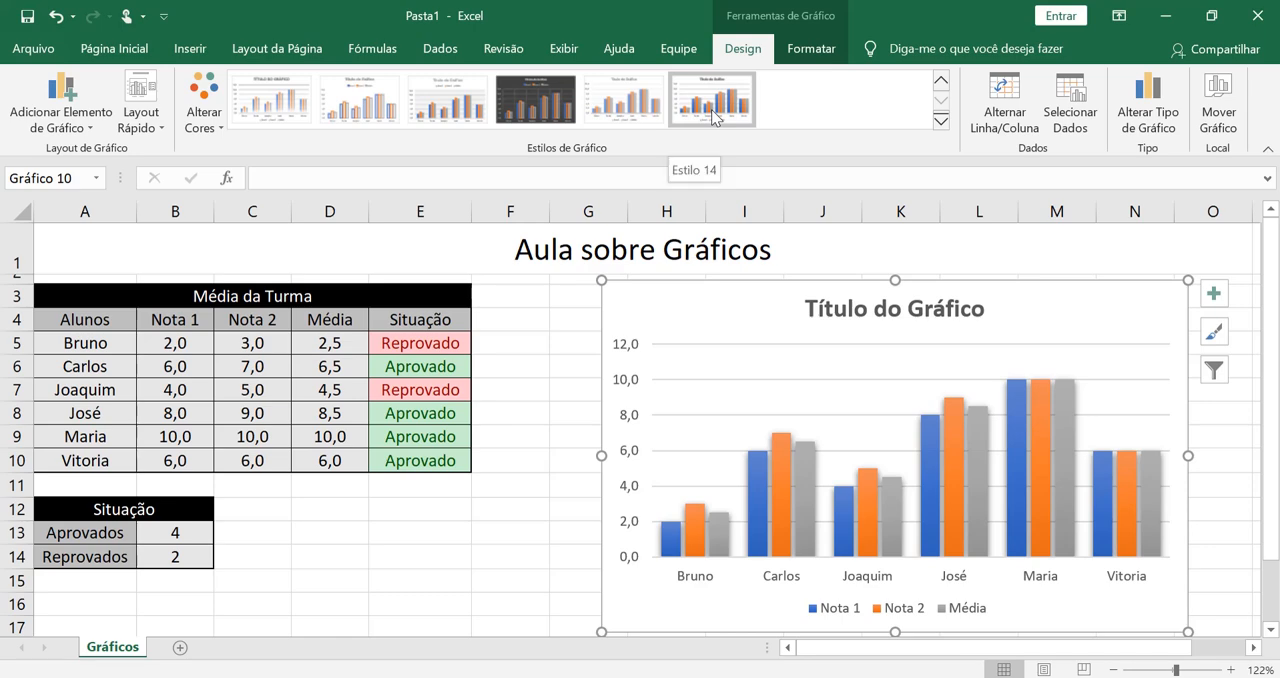
click(711, 109)
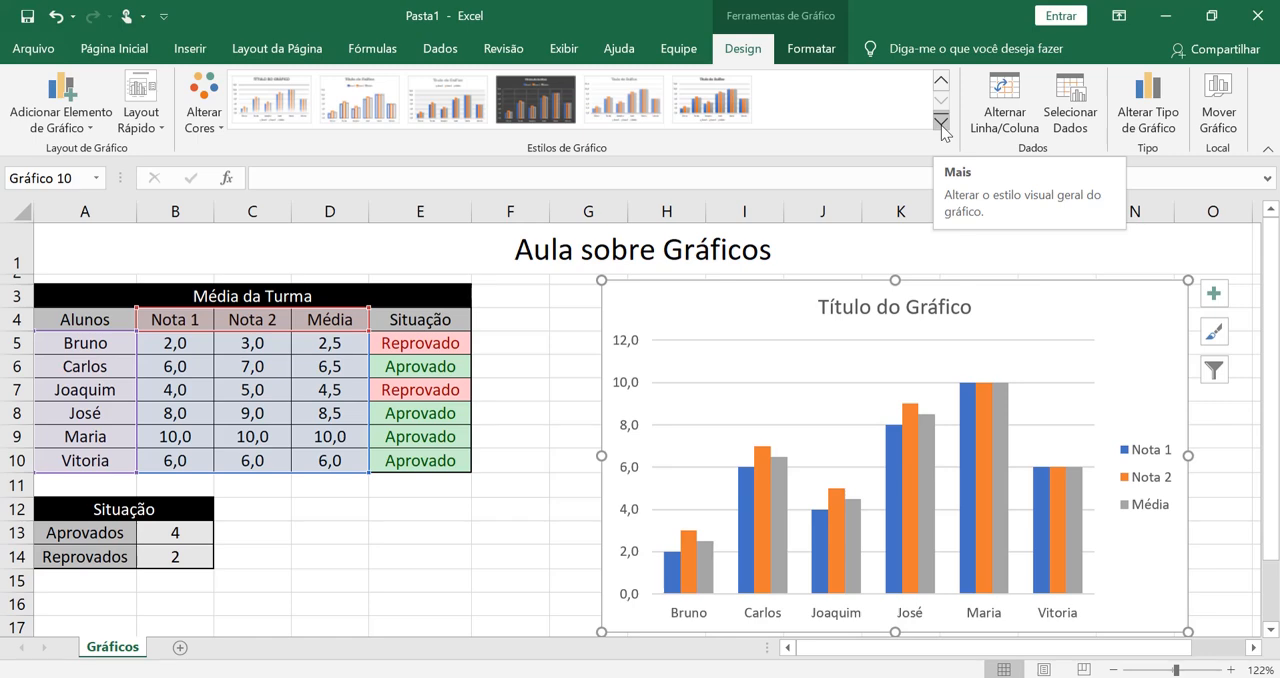
click(941, 121)
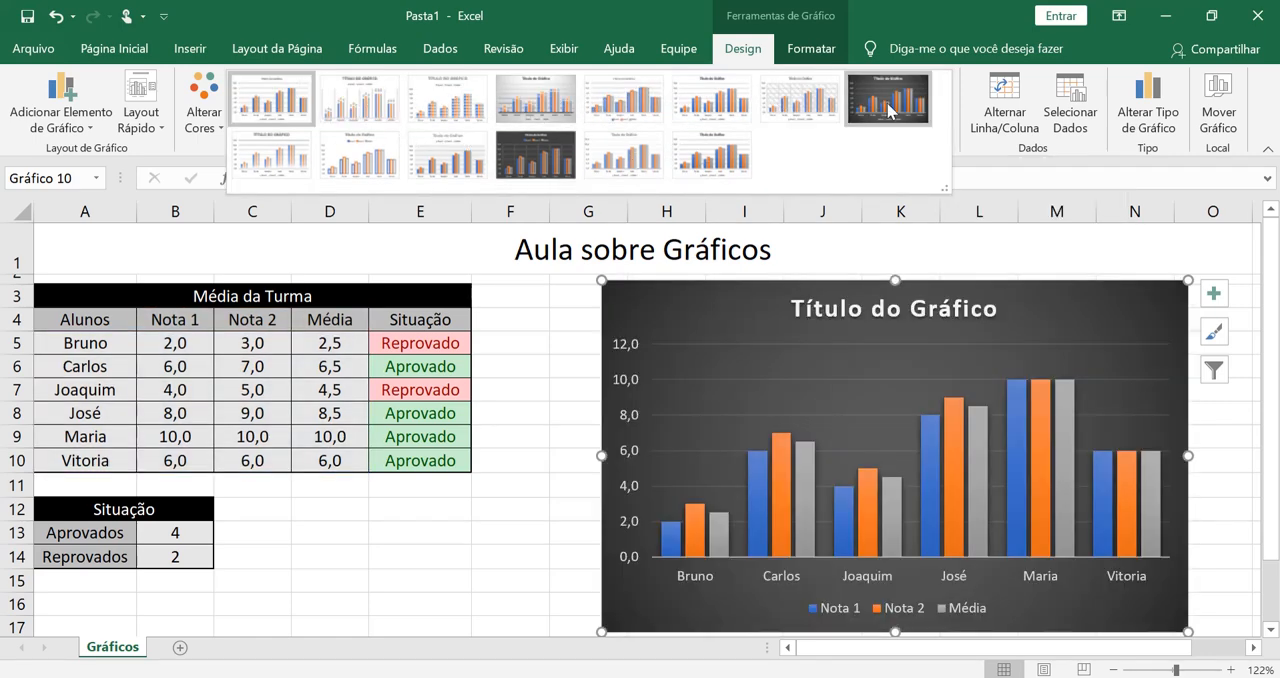
click(304, 97)
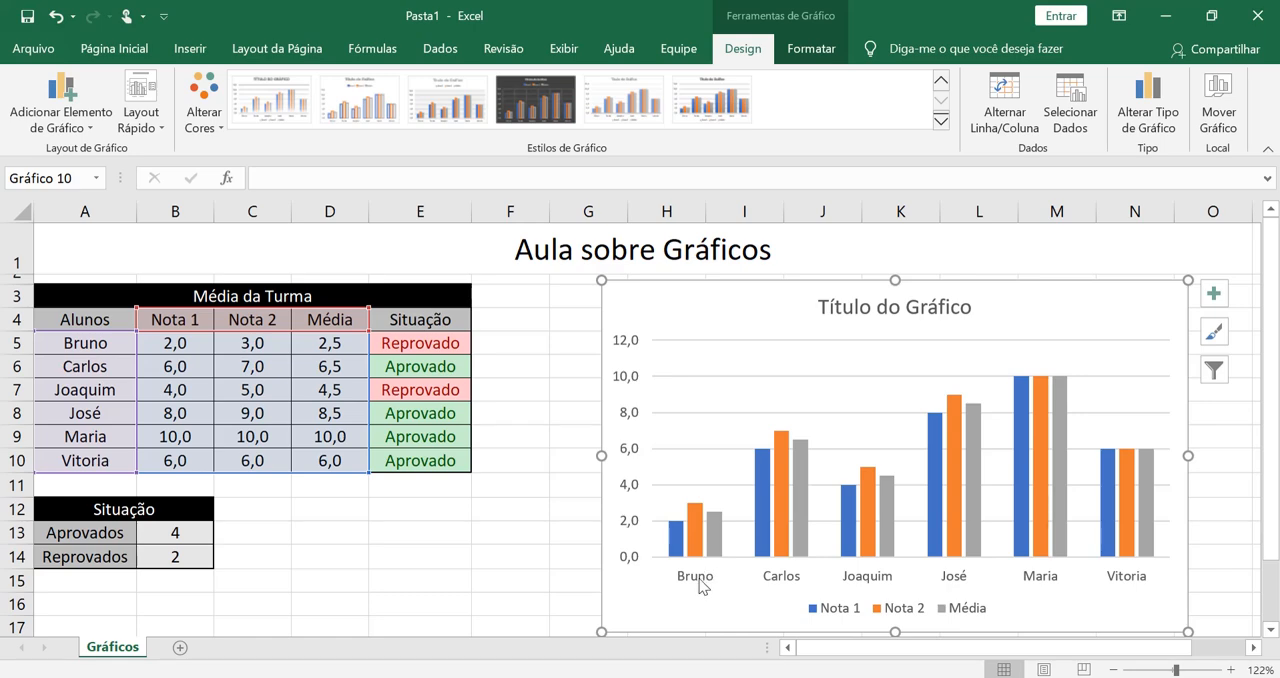
- Switch the chart's rows and columns so it groups by Nota 1, Nota 2 and Média, with one series per student
click(1027, 91)
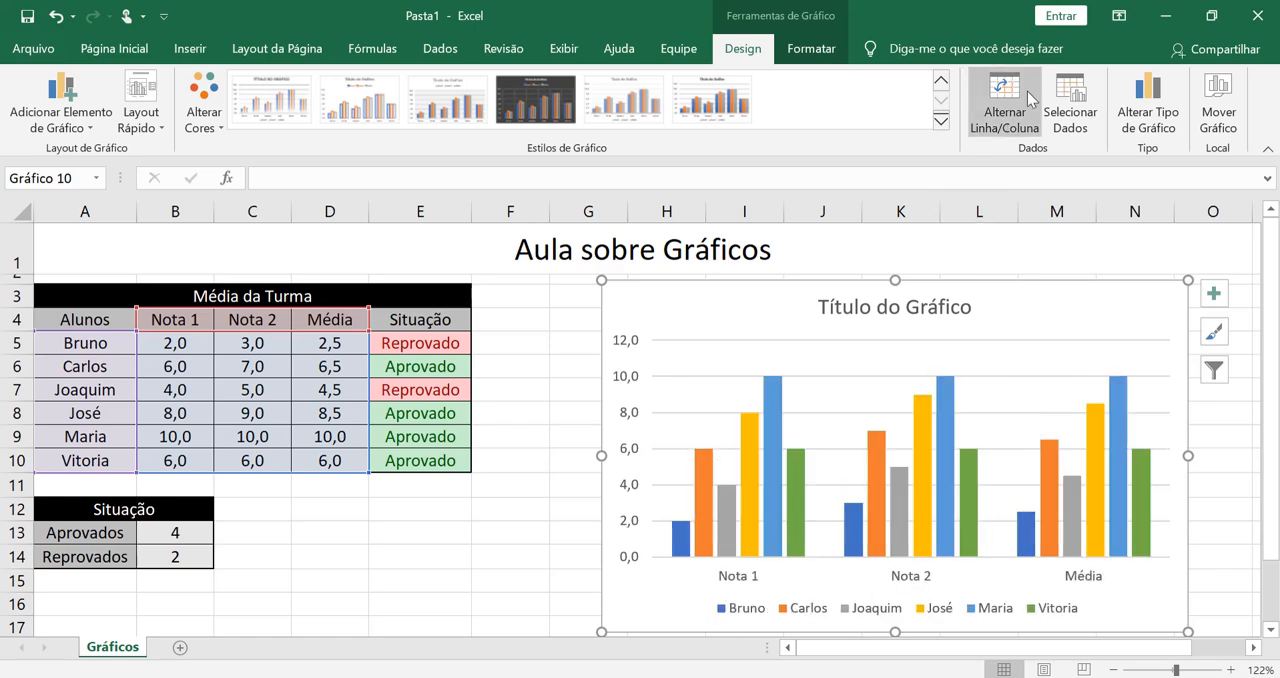
click(1027, 91)
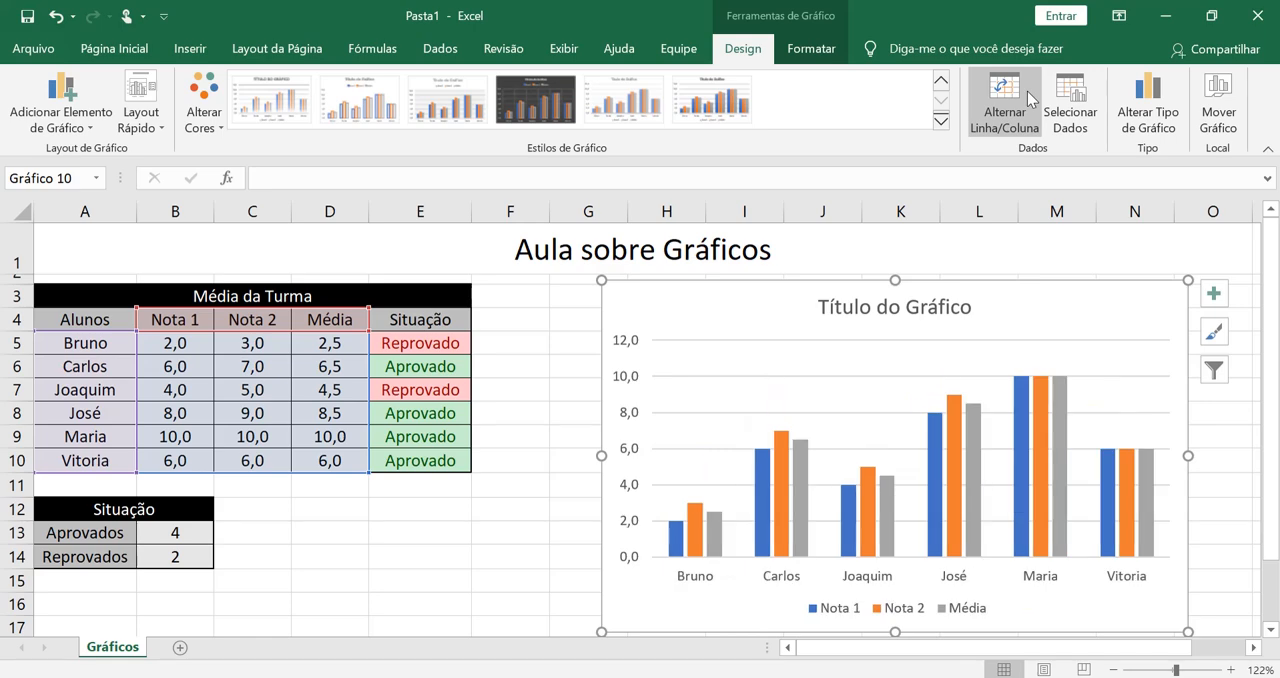
click(1027, 91)
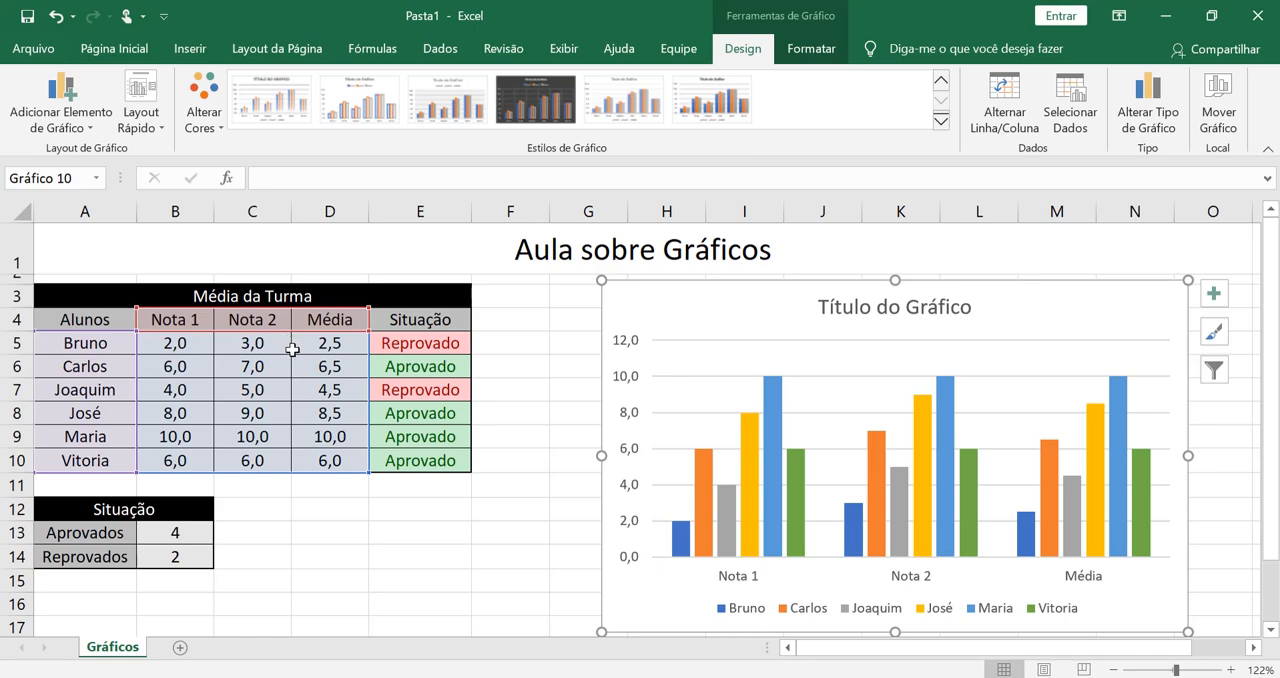
- Exclude the Nota 1 and Nota 2 categories from the chart's data source so only Média is plotted
click(1063, 95)
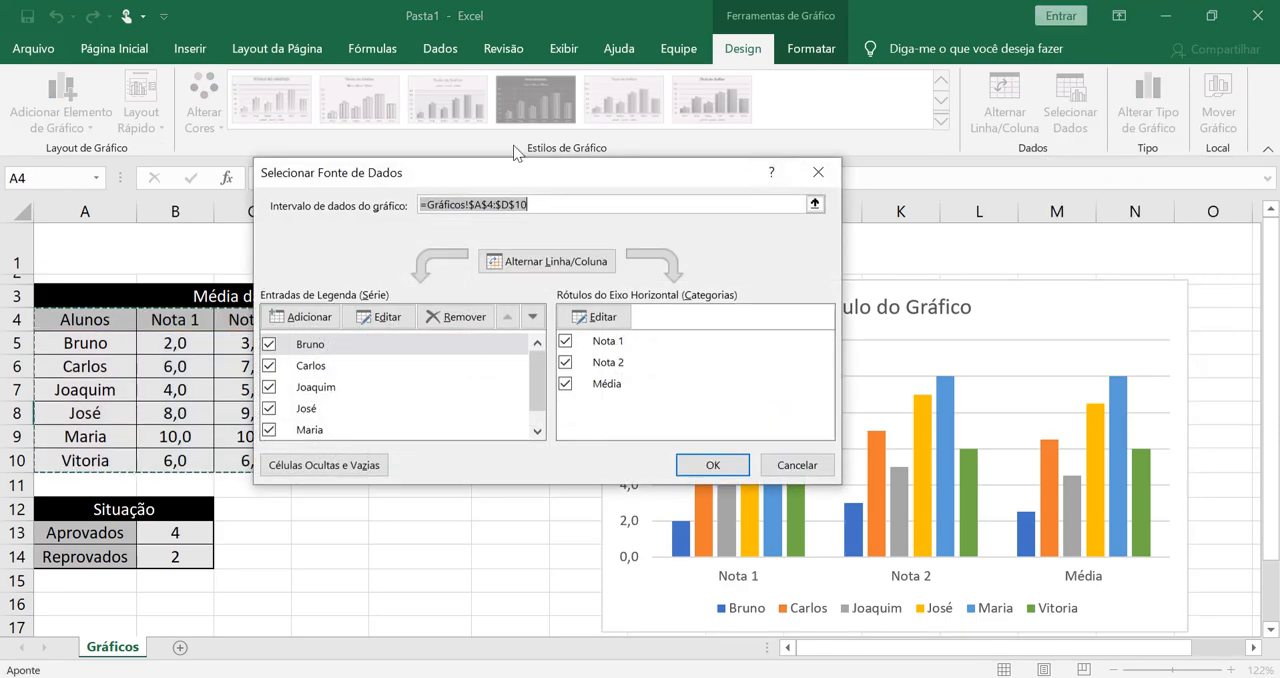
drag(493, 188, 719, 220)
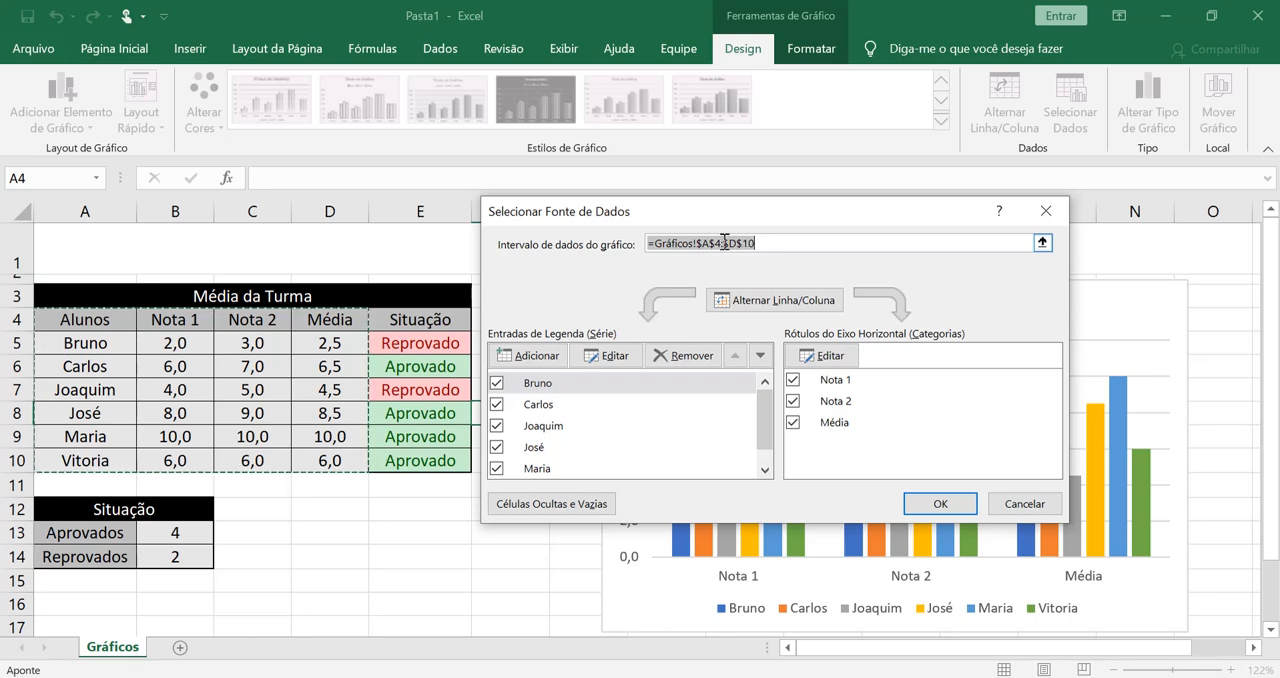
click(764, 241)
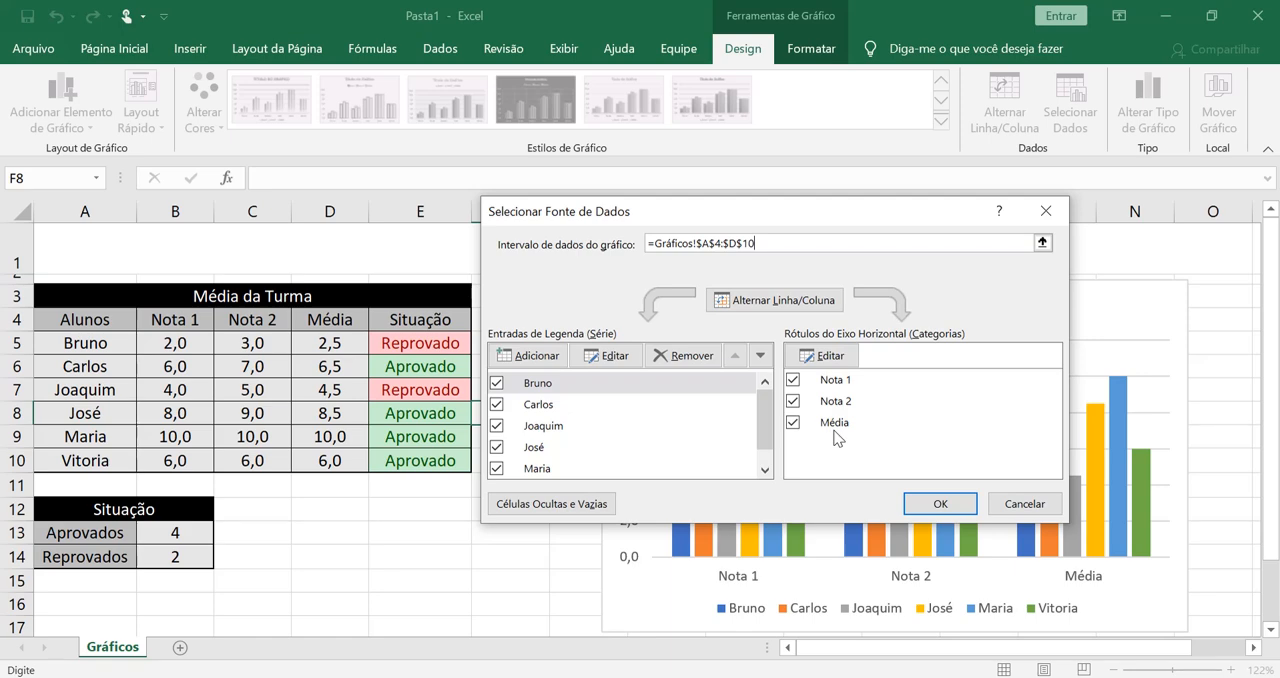
click(793, 401)
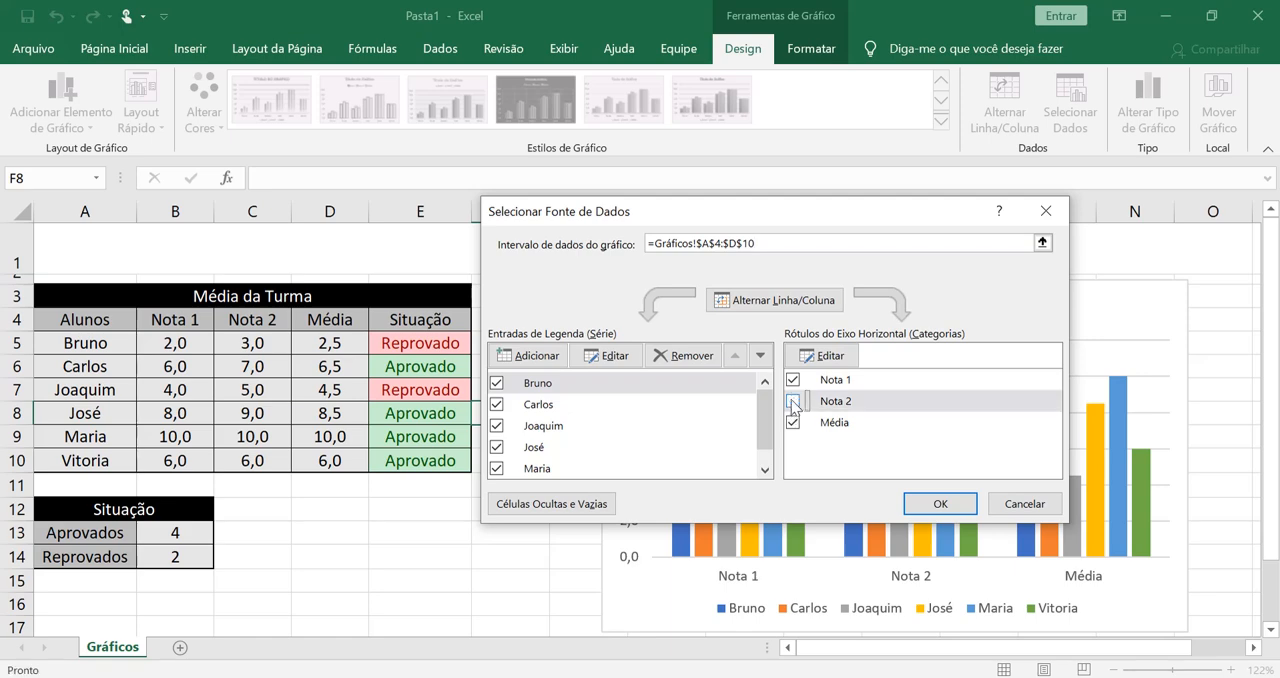
click(793, 380)
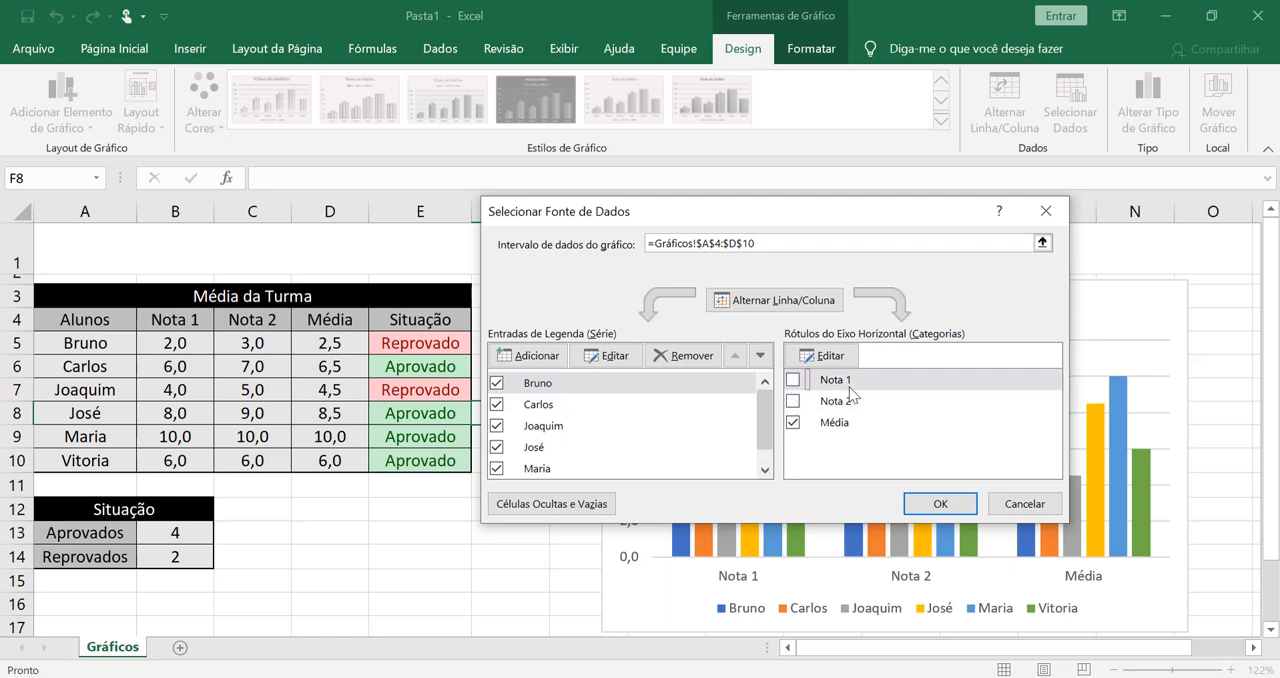
click(930, 503)
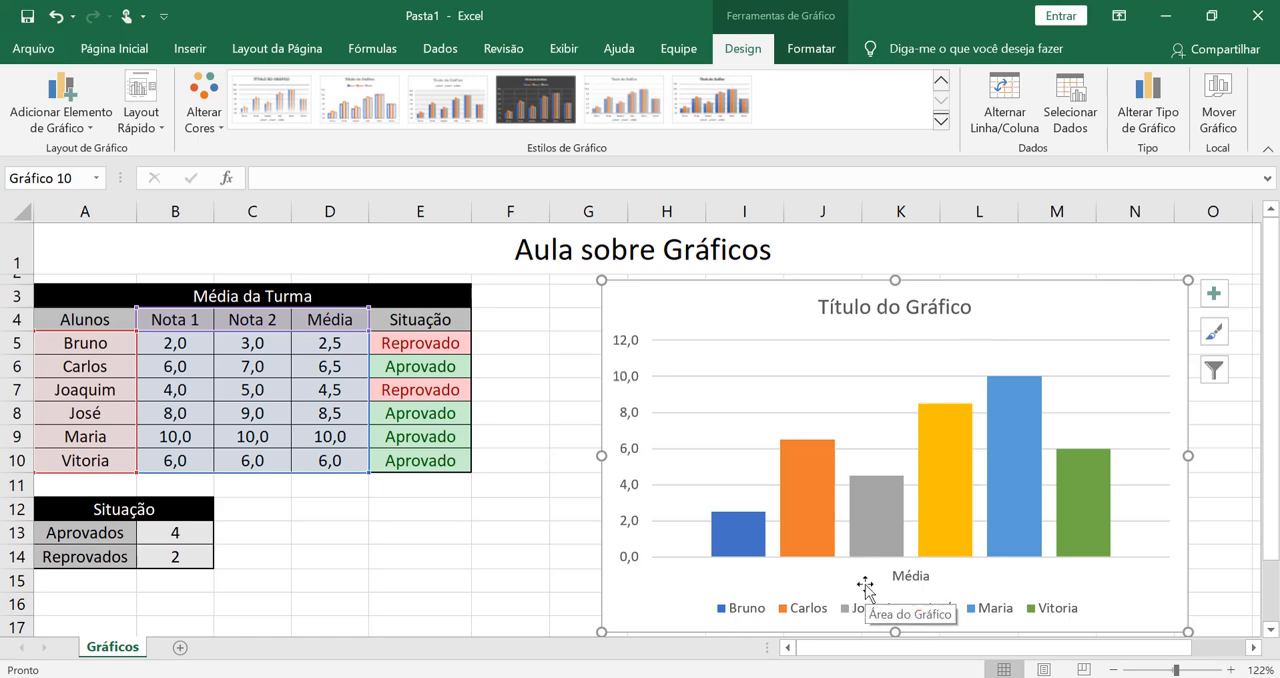
- Change the chart's data source to plot only the Nota 1 category instead of Média
click(1068, 110)
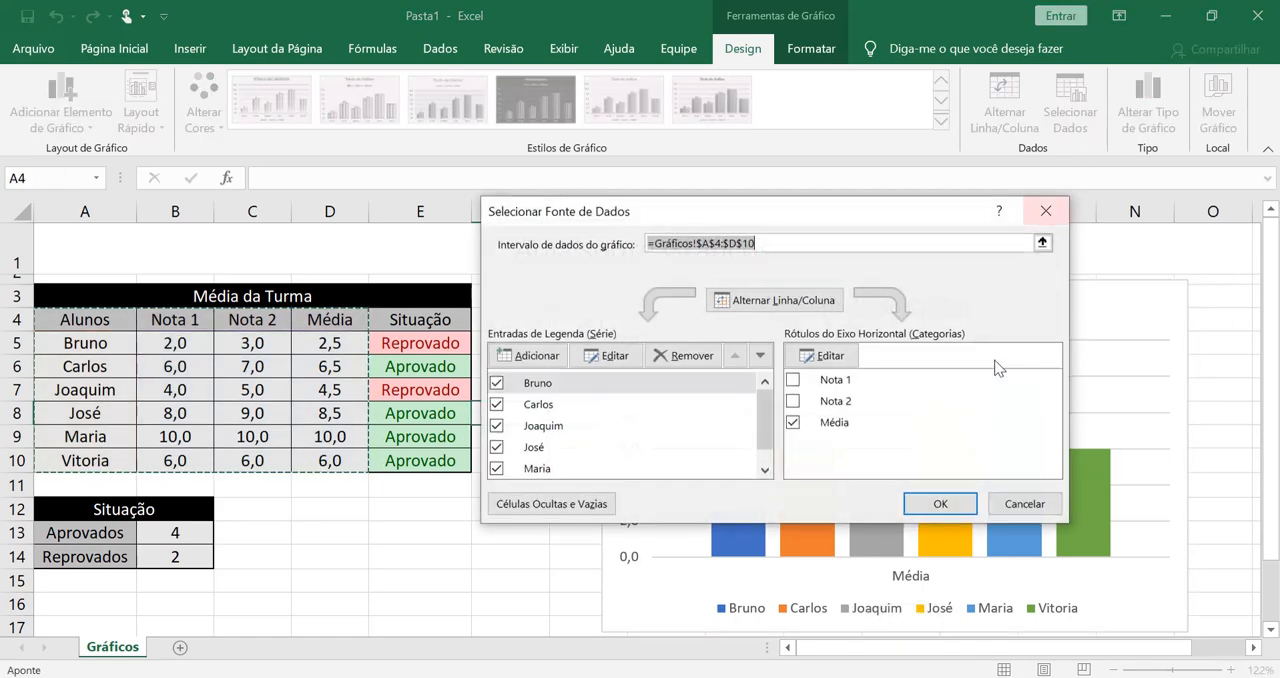
click(795, 422)
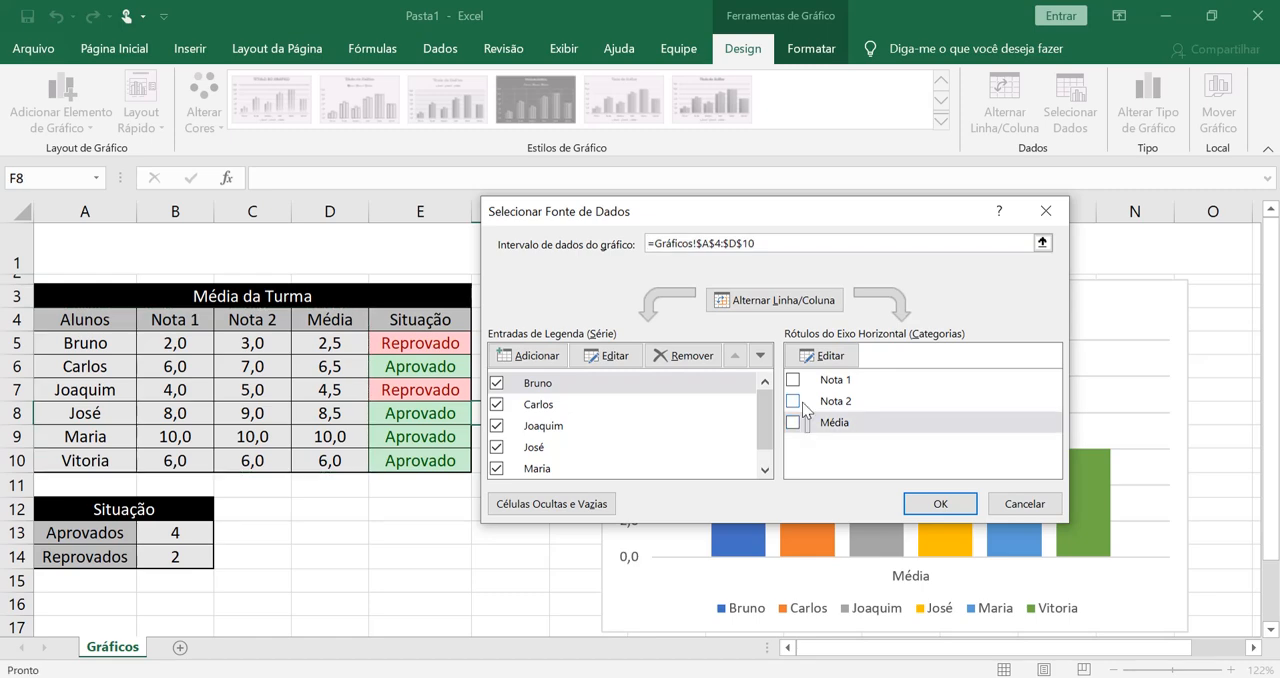
click(794, 381)
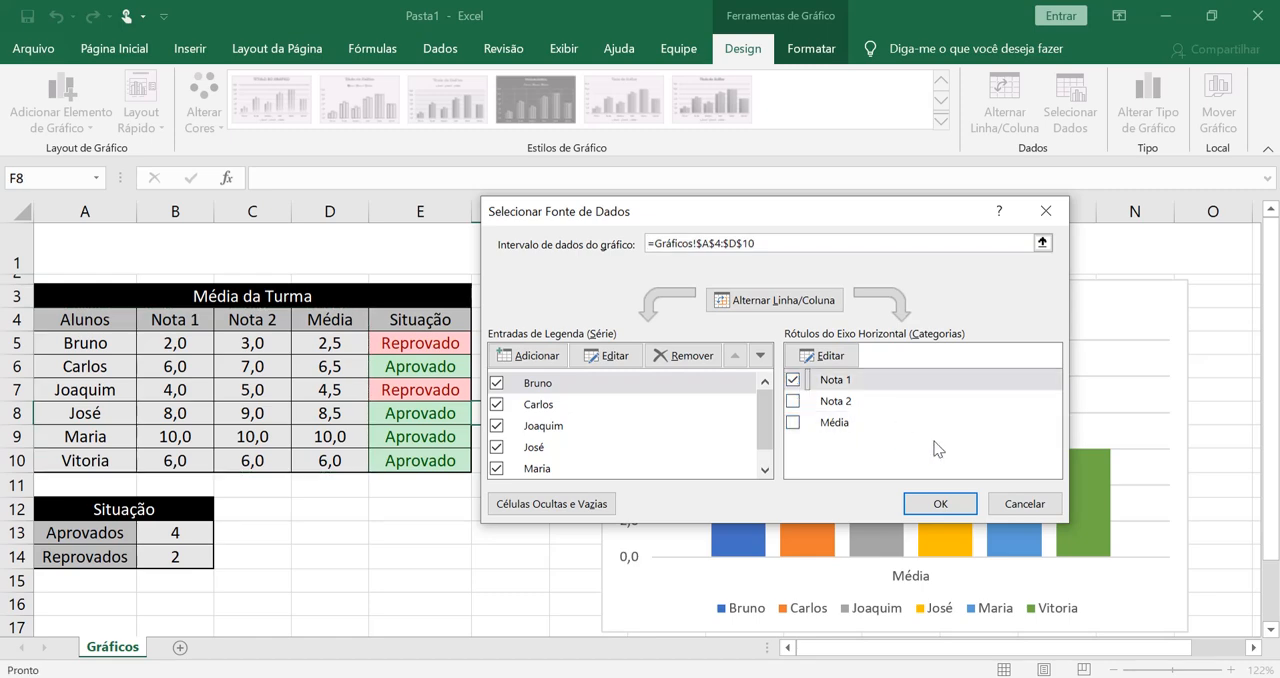
click(957, 504)
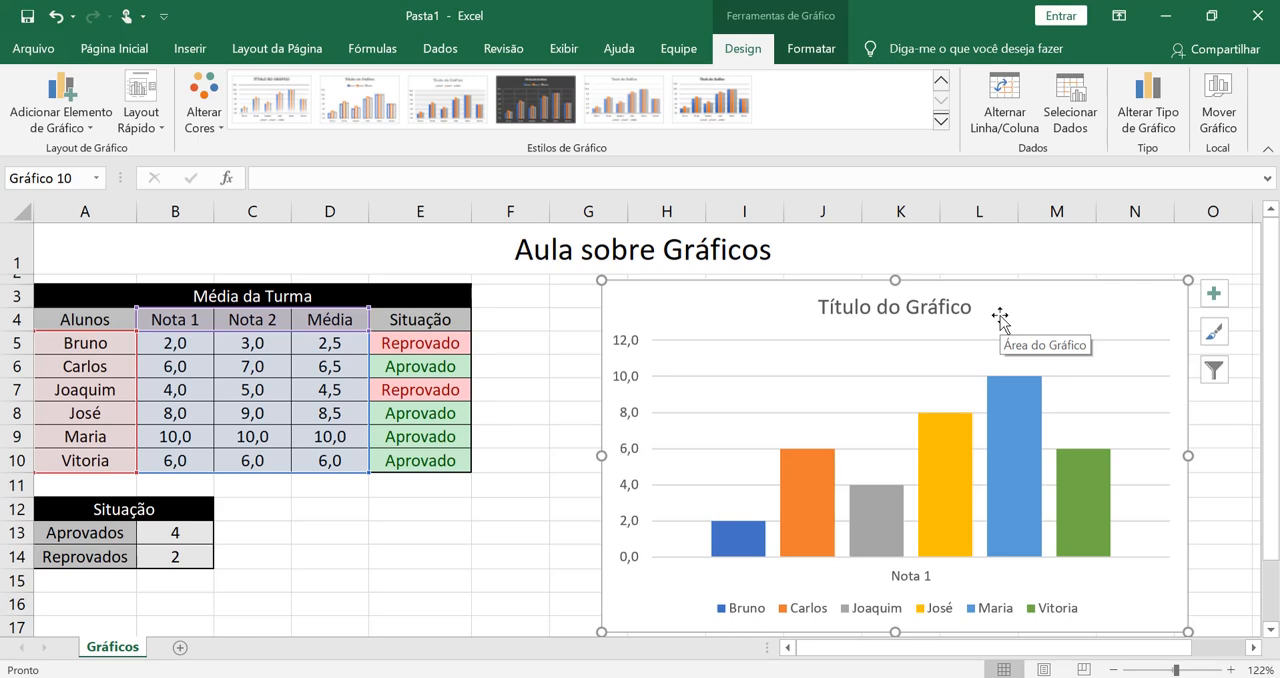
- Preview the line, pie and area types for the chart, and change its type to Barras Agrupadas with one series per student
click(1134, 126)
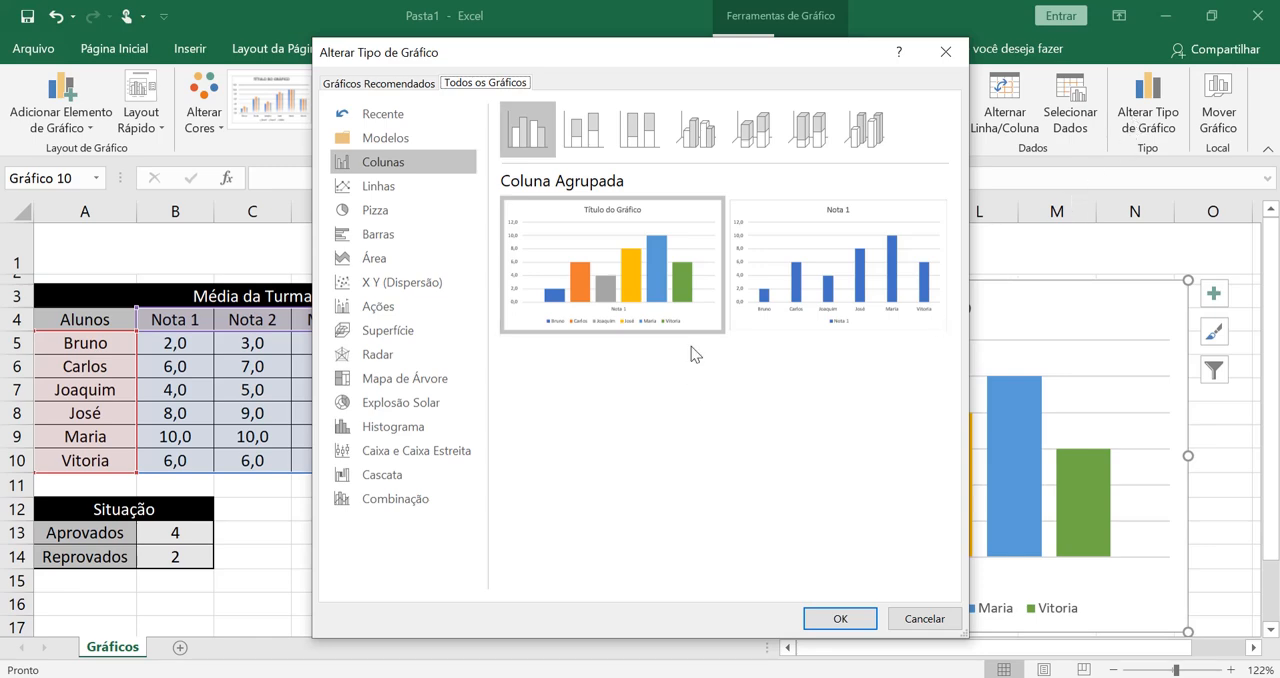
click(420, 186)
click(422, 209)
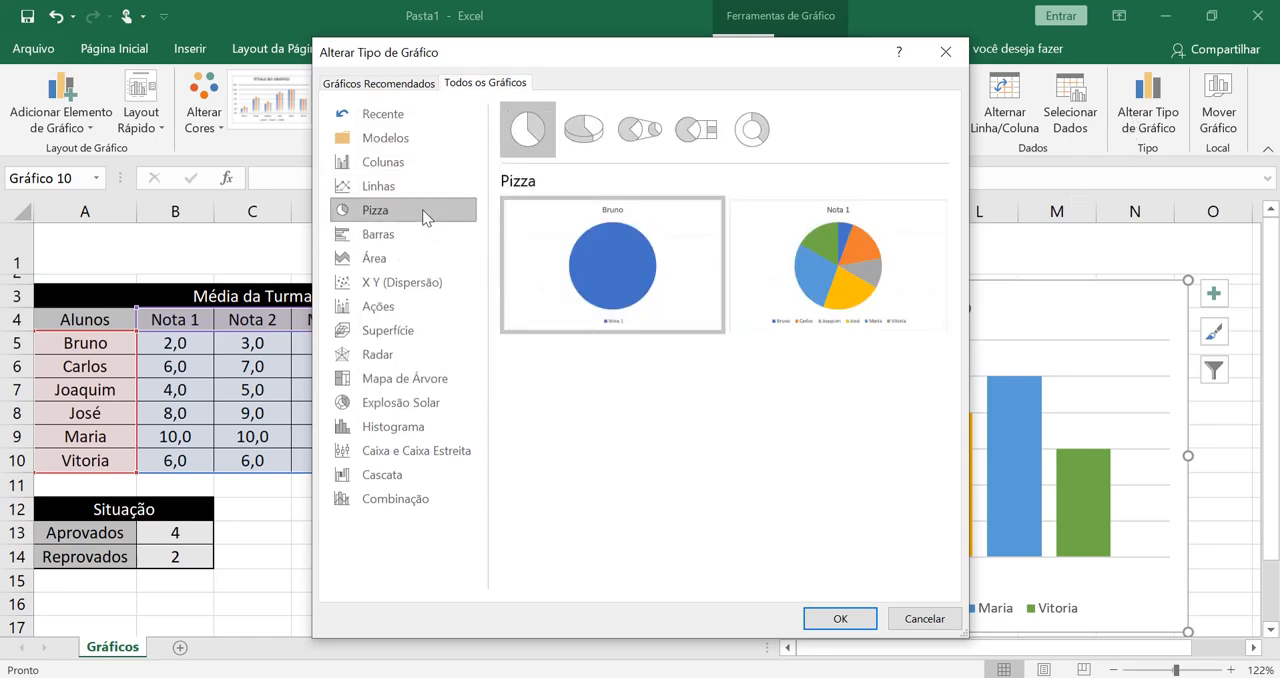
click(411, 235)
click(403, 261)
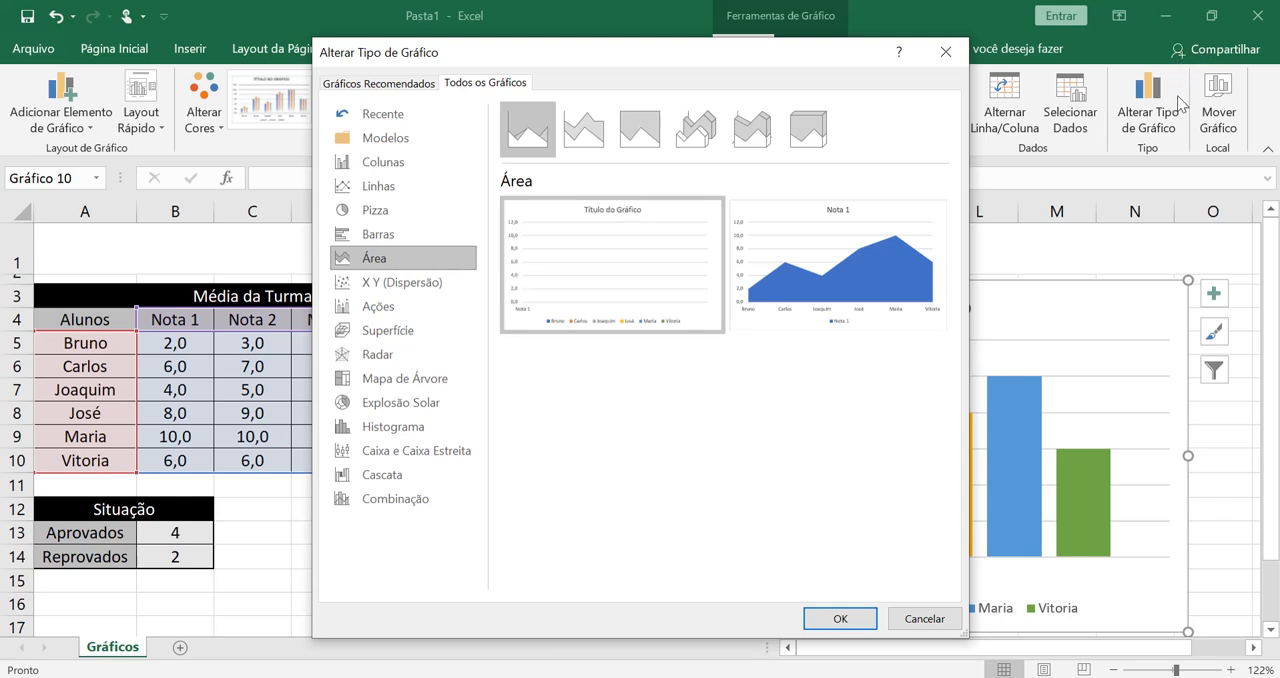
click(395, 211)
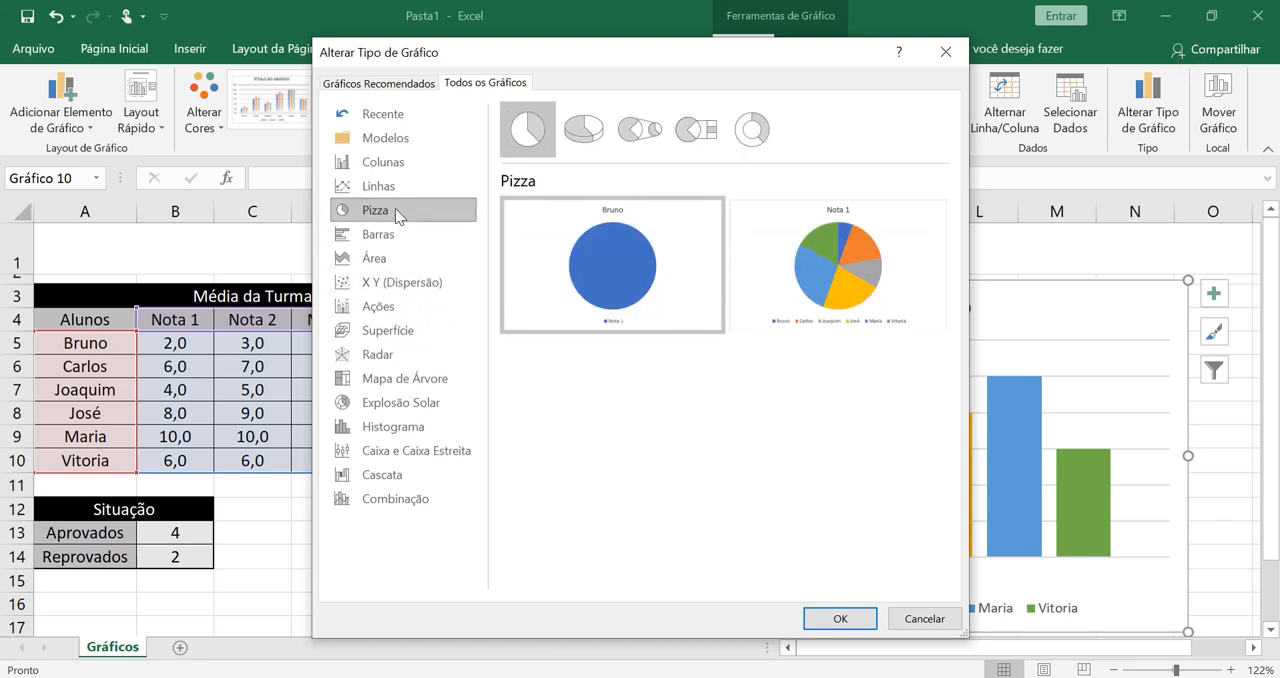
click(391, 190)
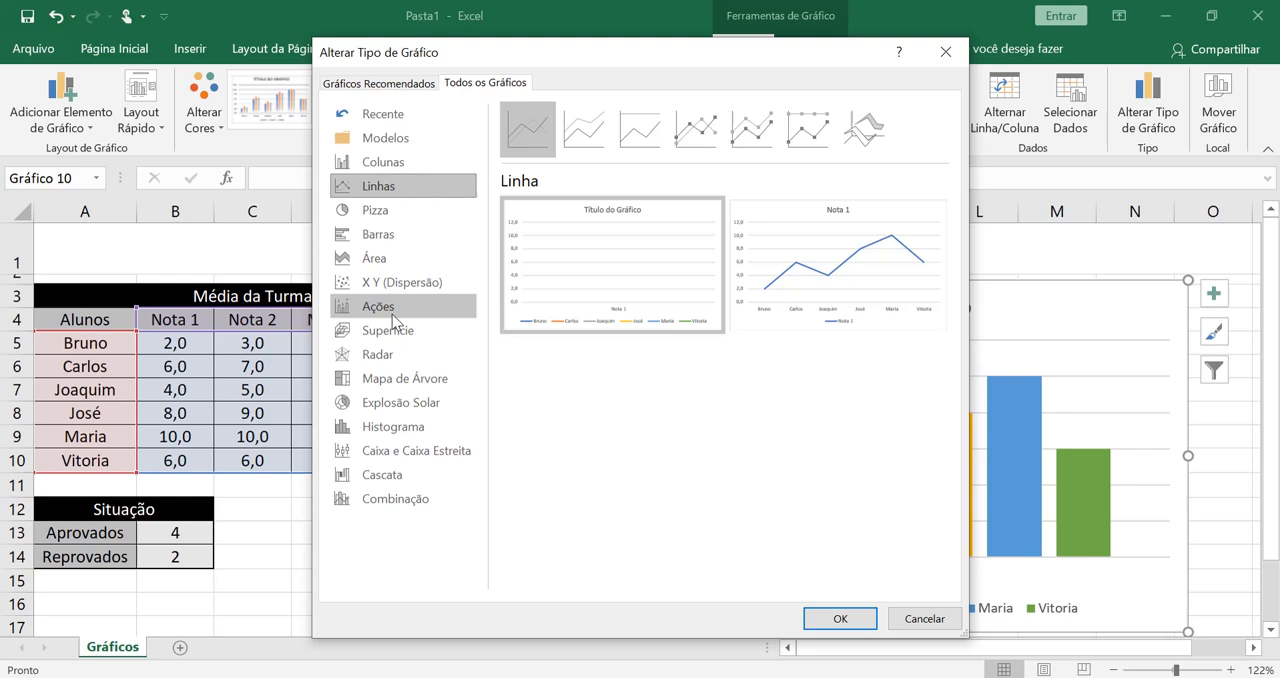
click(410, 238)
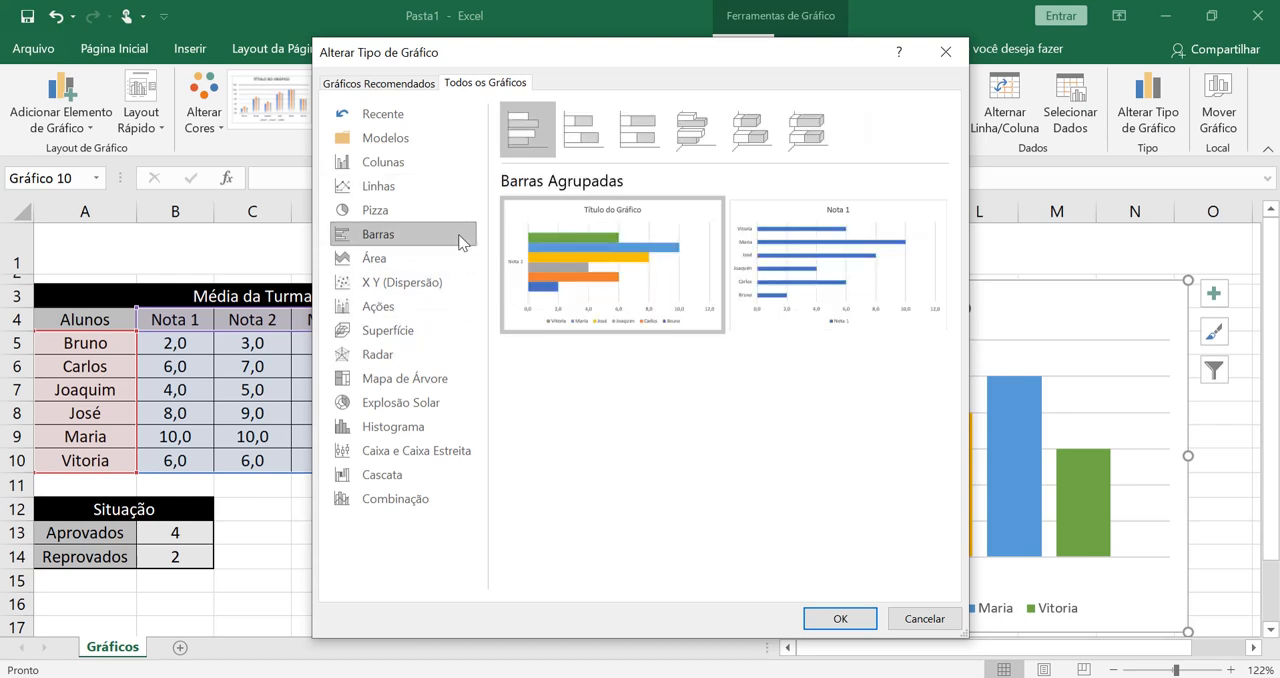
mouse_move(510, 198)
mouse_move(565, 282)
click(836, 618)
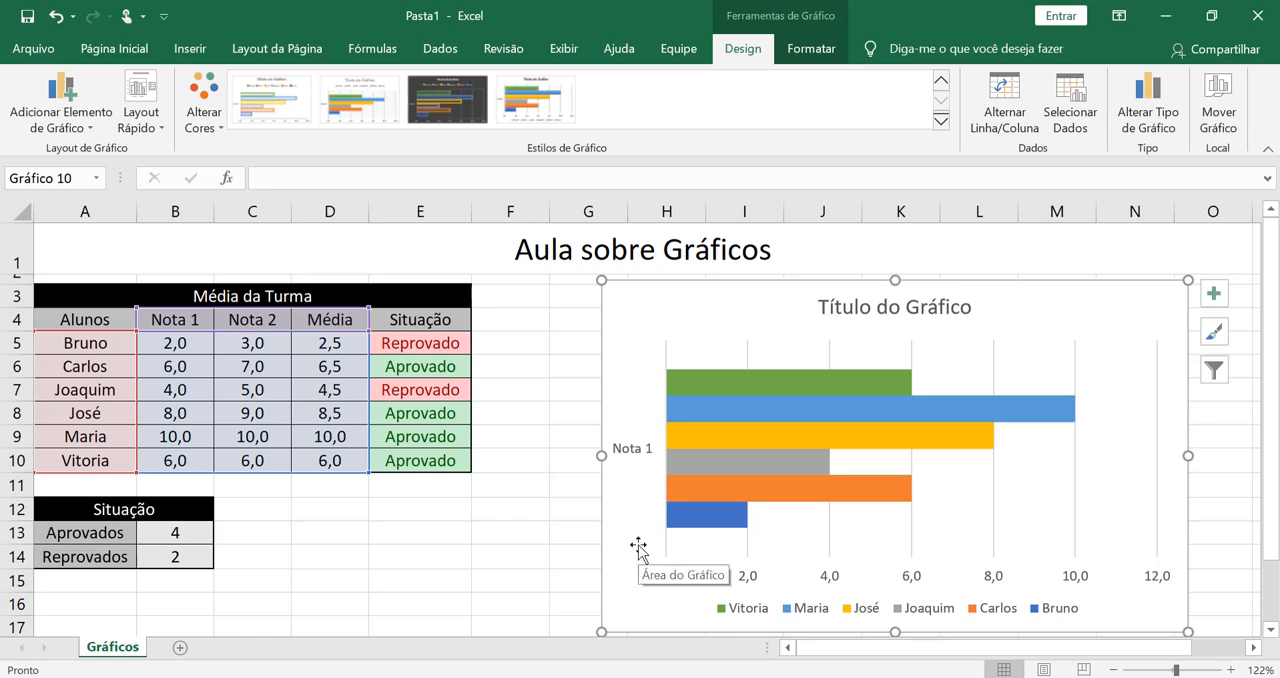
- Include the Nota 2 and Média categories in the bar chart's data source alongside Nota 1
click(1070, 112)
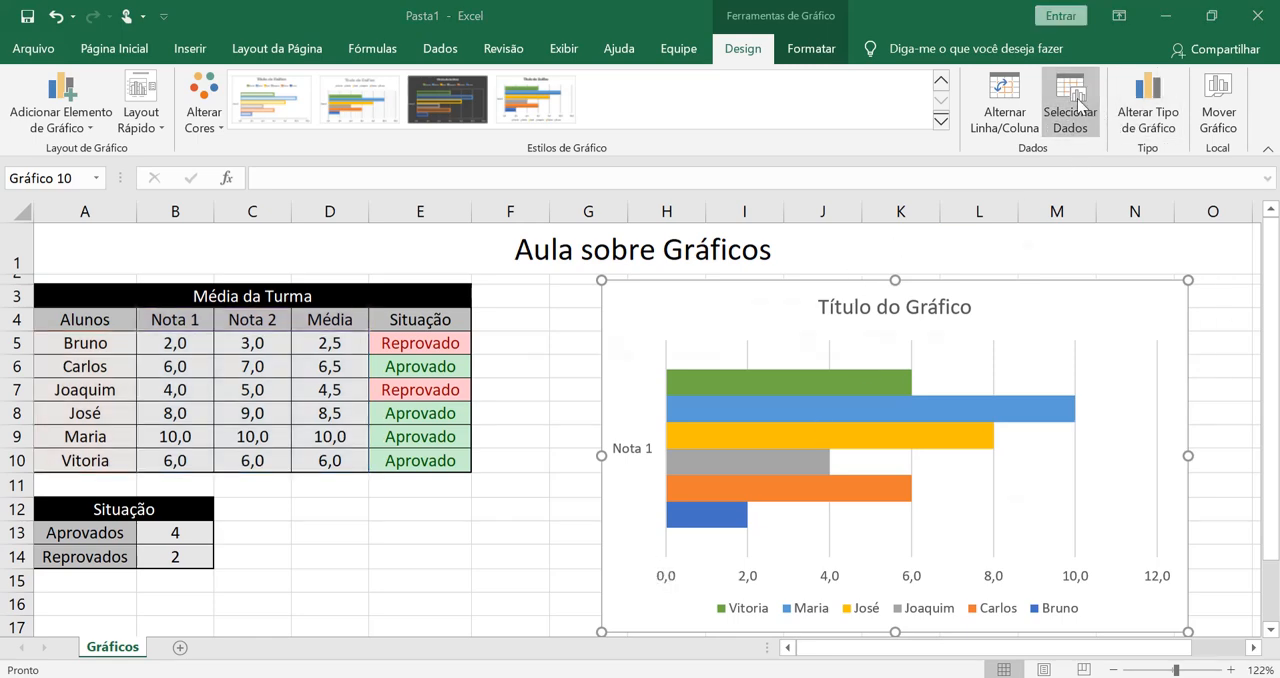
click(793, 401)
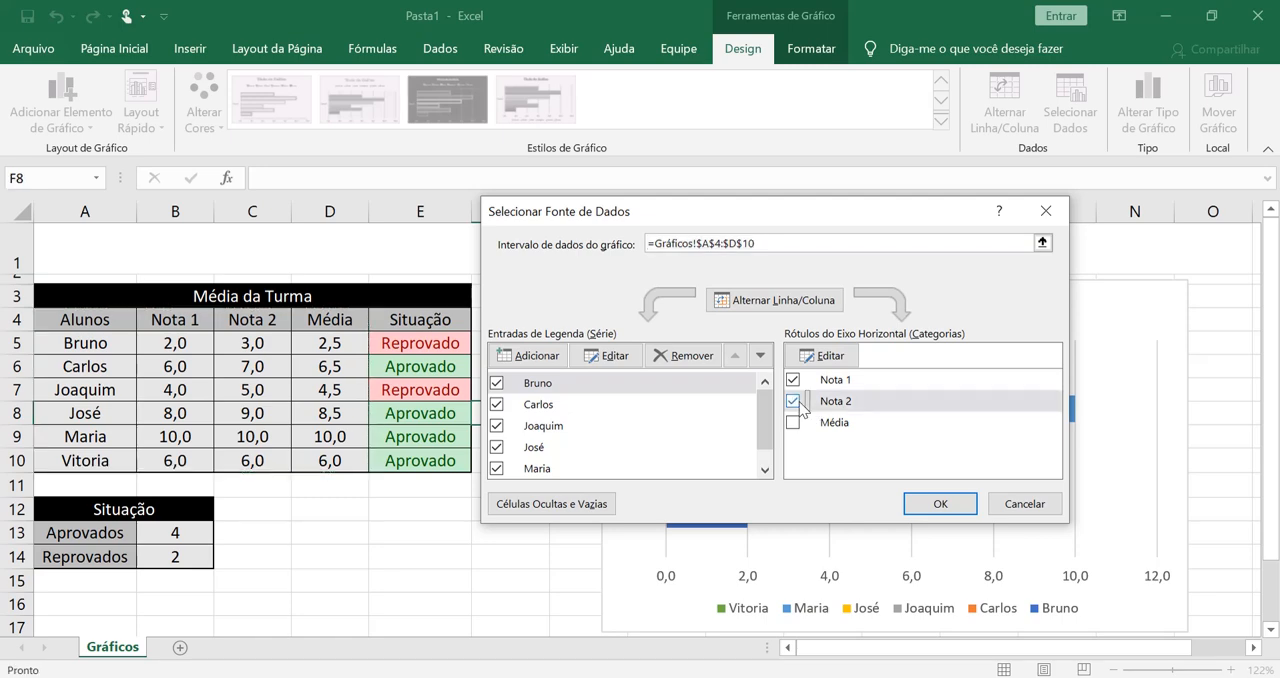
click(794, 423)
click(912, 500)
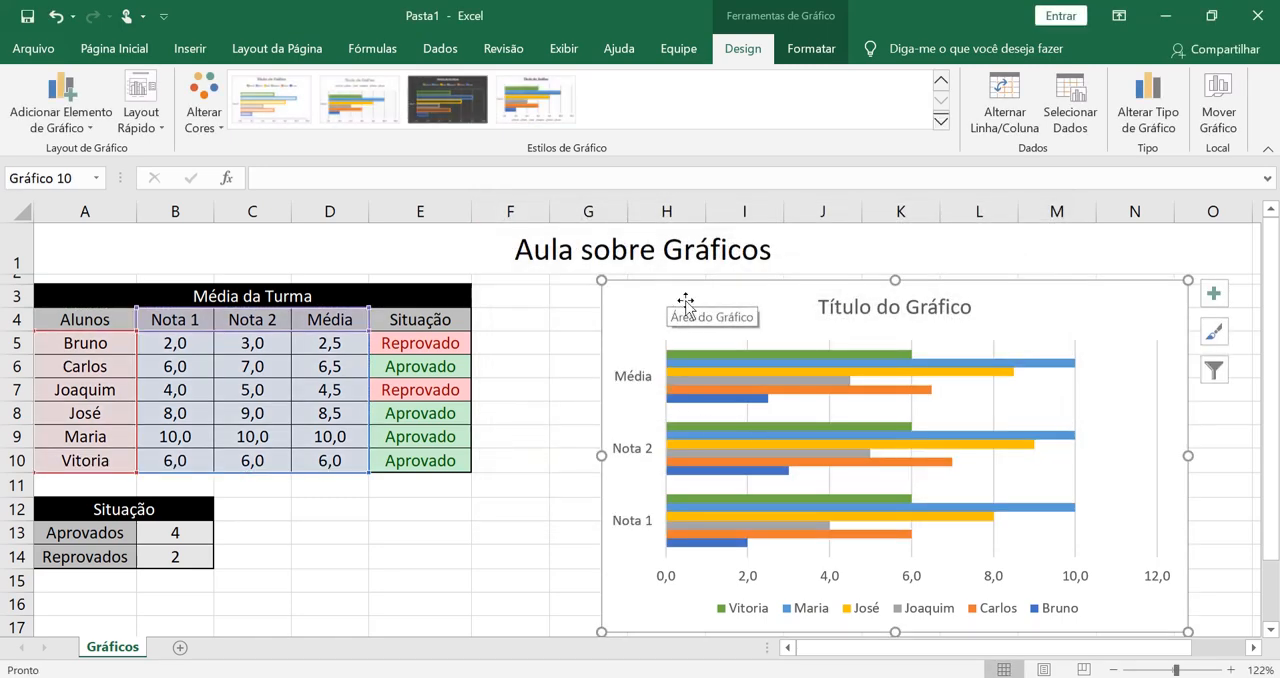
- Replace the placeholder chart title with "Média da Turma"
click(880, 298)
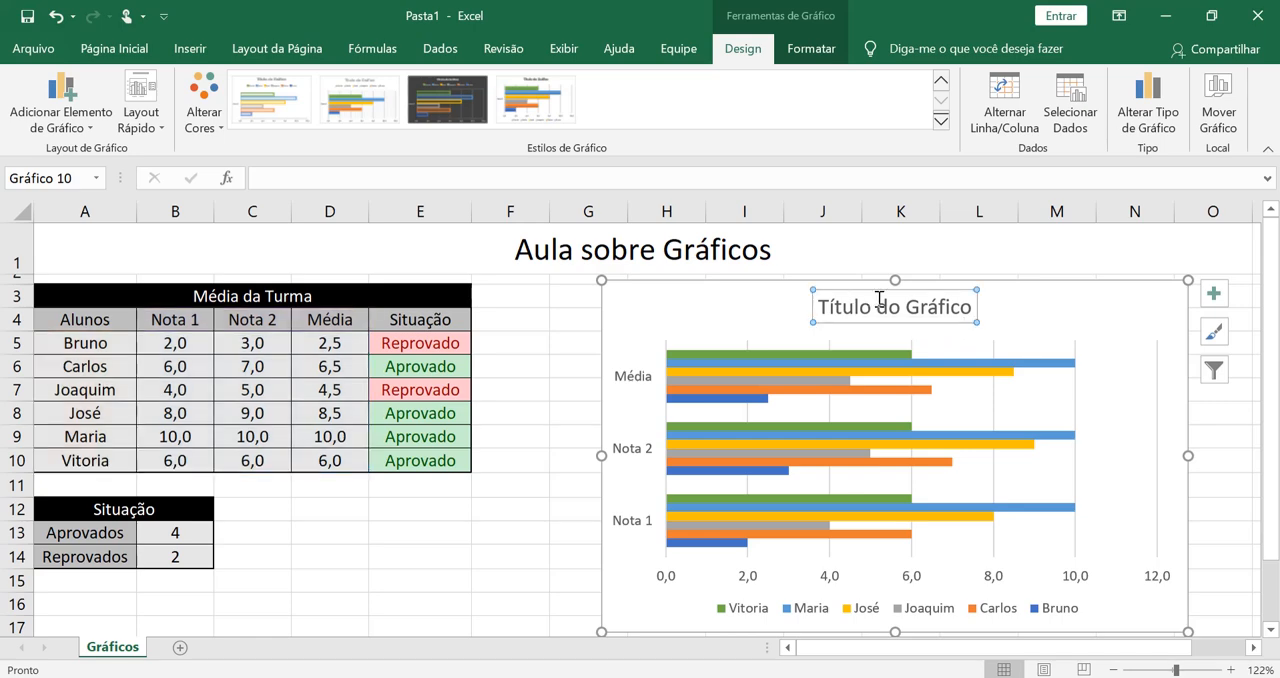
mouse_move(975, 365)
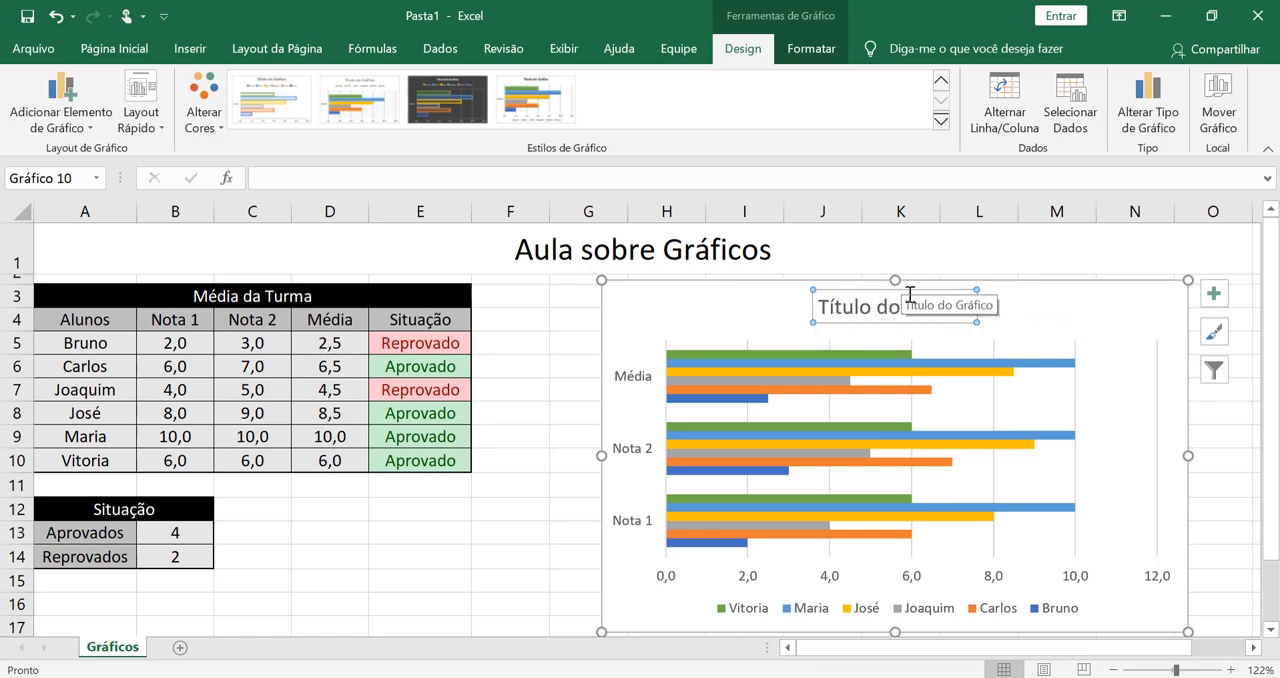
click(828, 311)
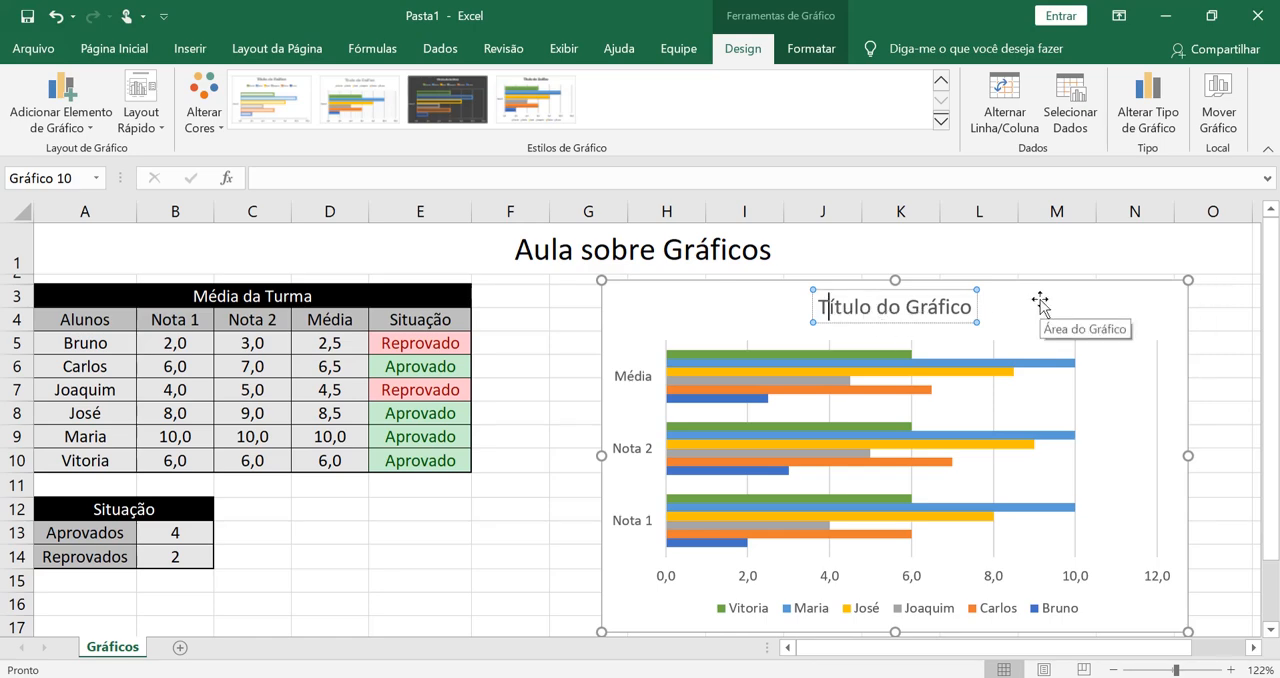
key(BackSpace)
key(Delete)
key(Delete)
key(Delete)
key(Delete)
key(Delete)
key(Delete)
key(Delete)
key(Delete)
key(Delete)
key(Delete)
key(Delete)
key(Delete)
key(Delete)
key(Delete)
key(Delete)
key(Delete)
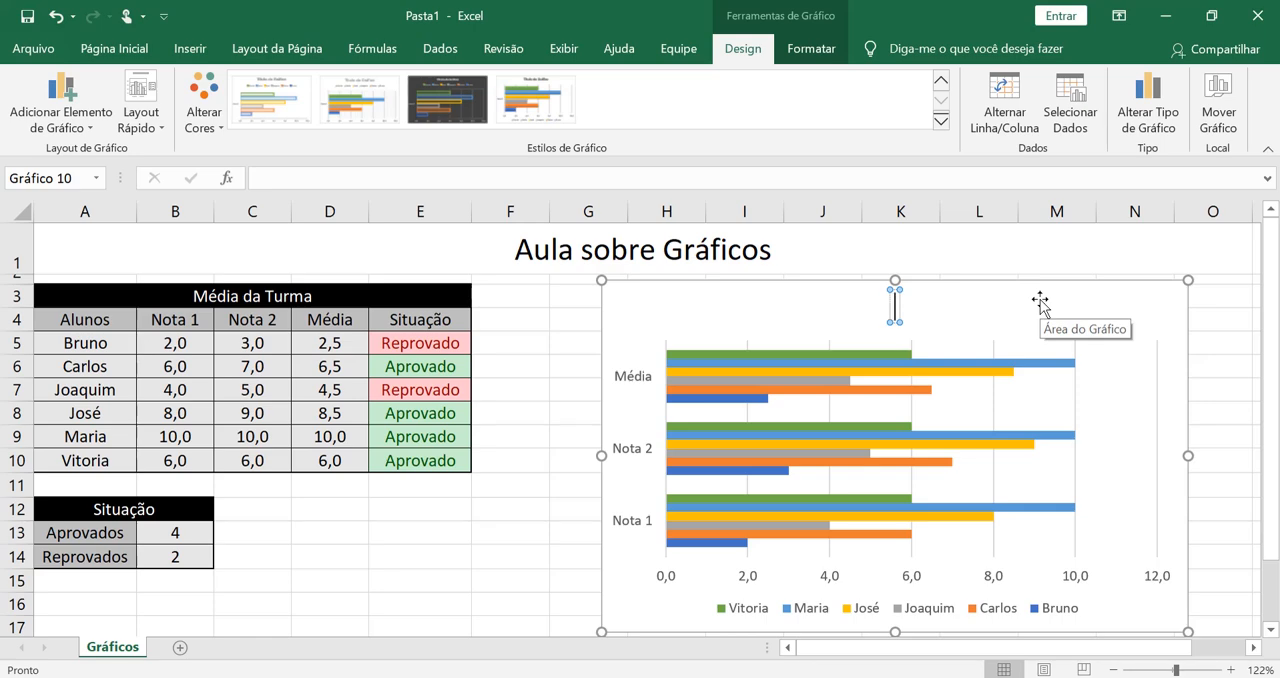
text(Média da Turma)
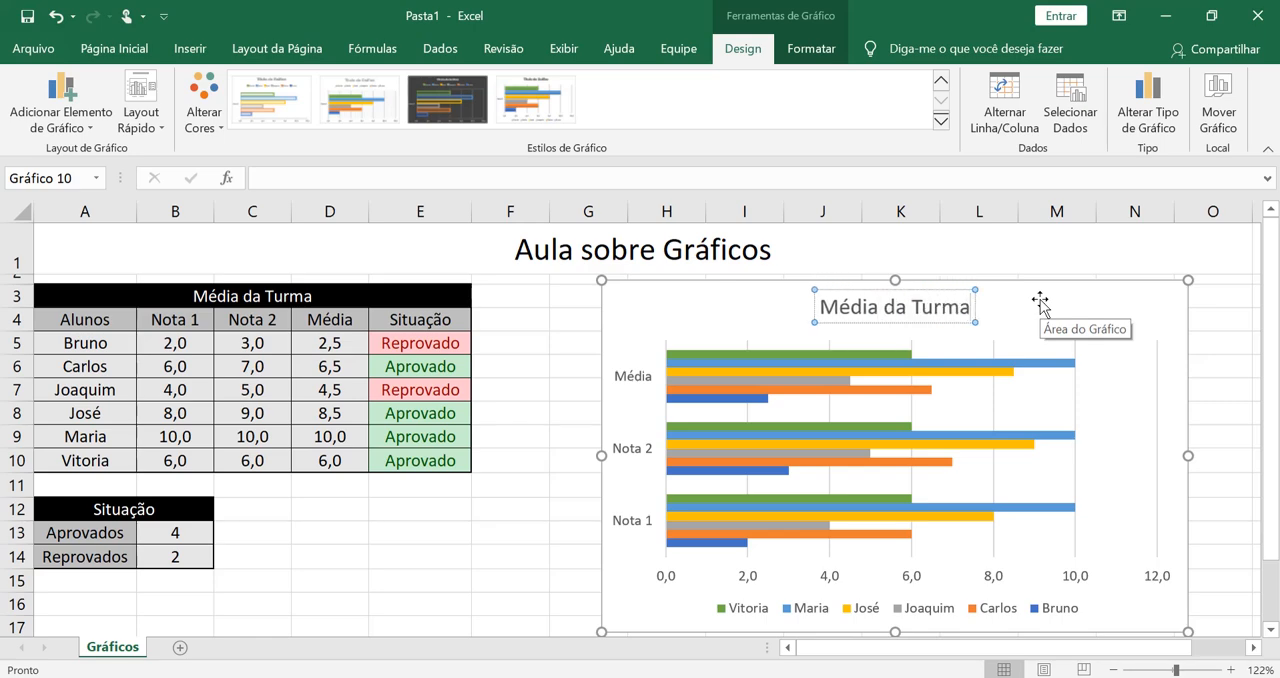
- Move the Média da Turma bar chart across the sheet so that it starts at column H
click(1106, 297)
drag(1106, 297, 1145, 294)
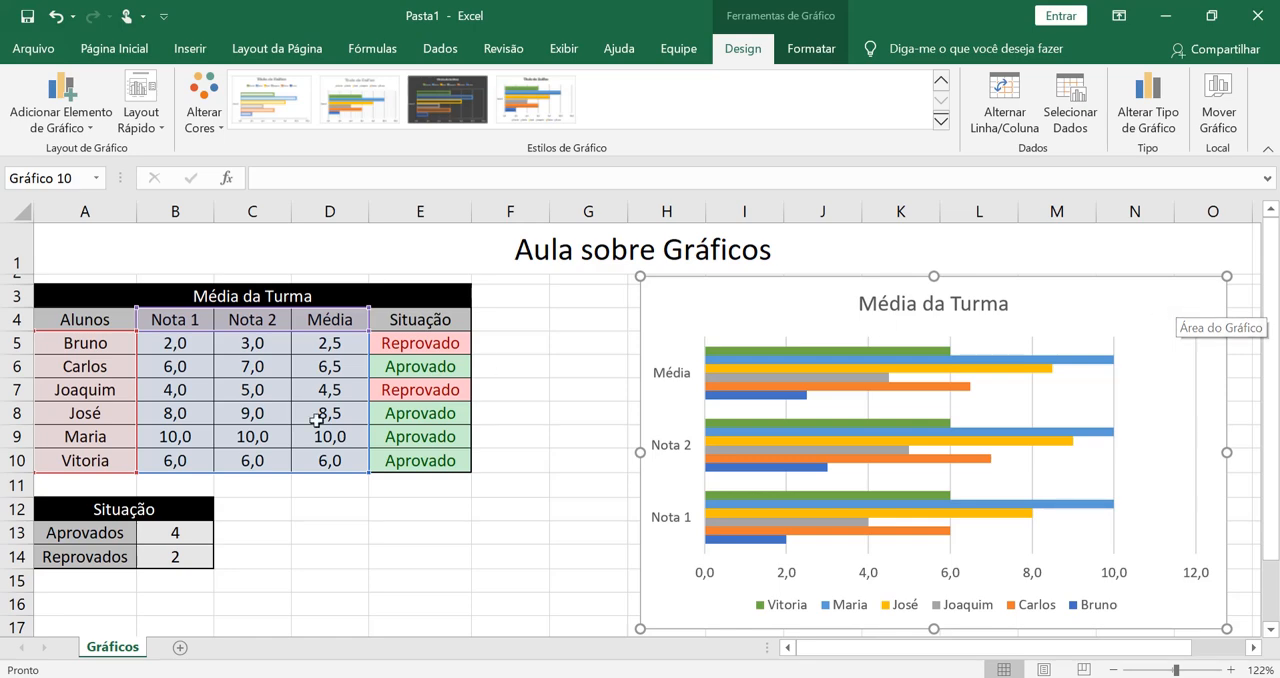
- Insert a recommended Pizza chart from the Aprovados and Reprovados labels and counts in A13:B14
click(192, 538)
click(200, 554)
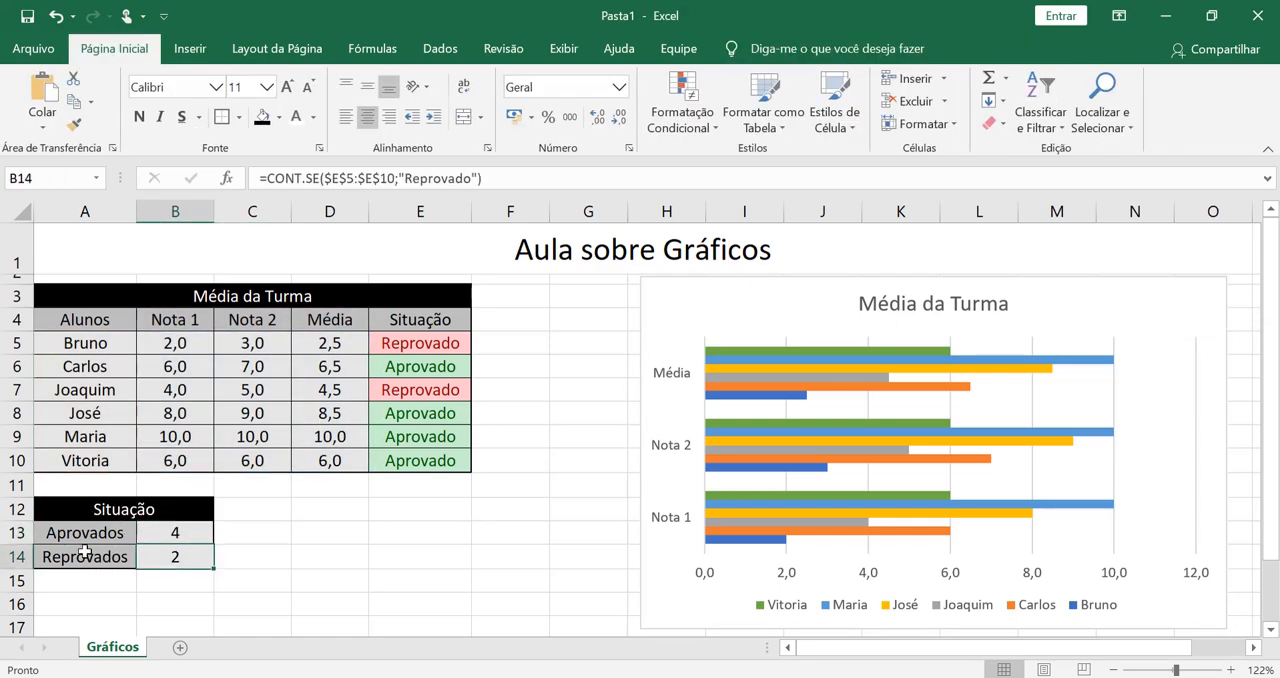
click(190, 534)
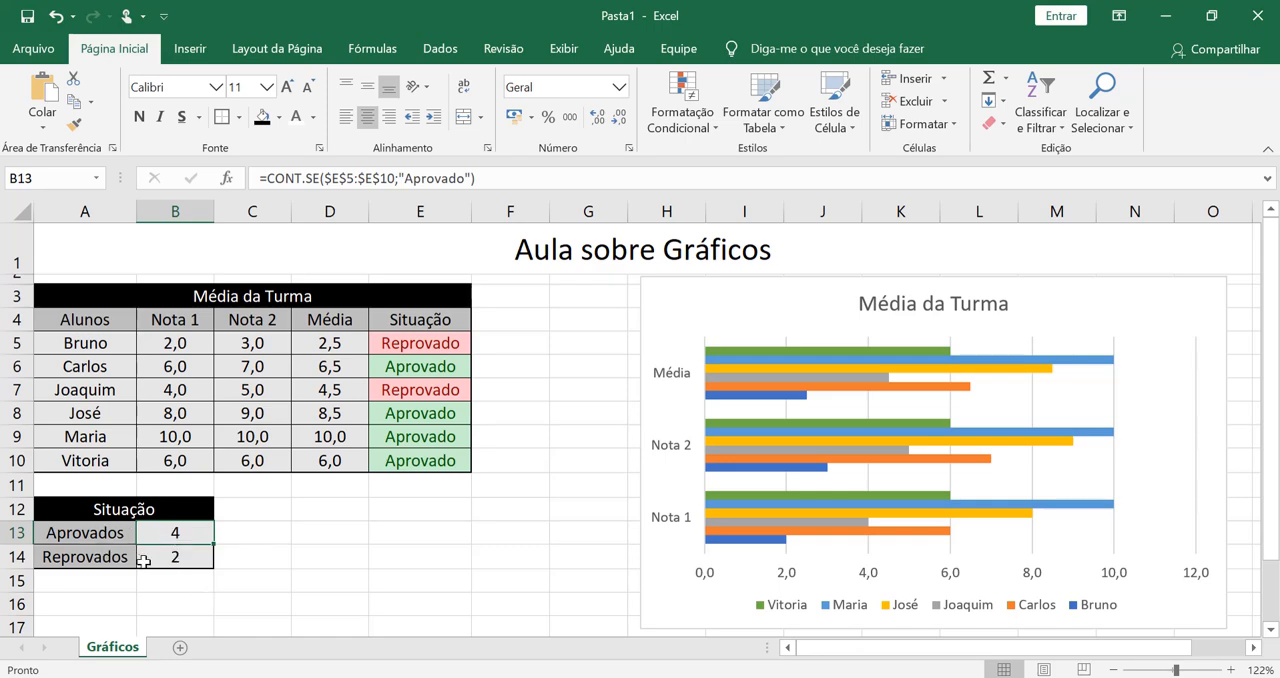
drag(126, 531, 208, 558)
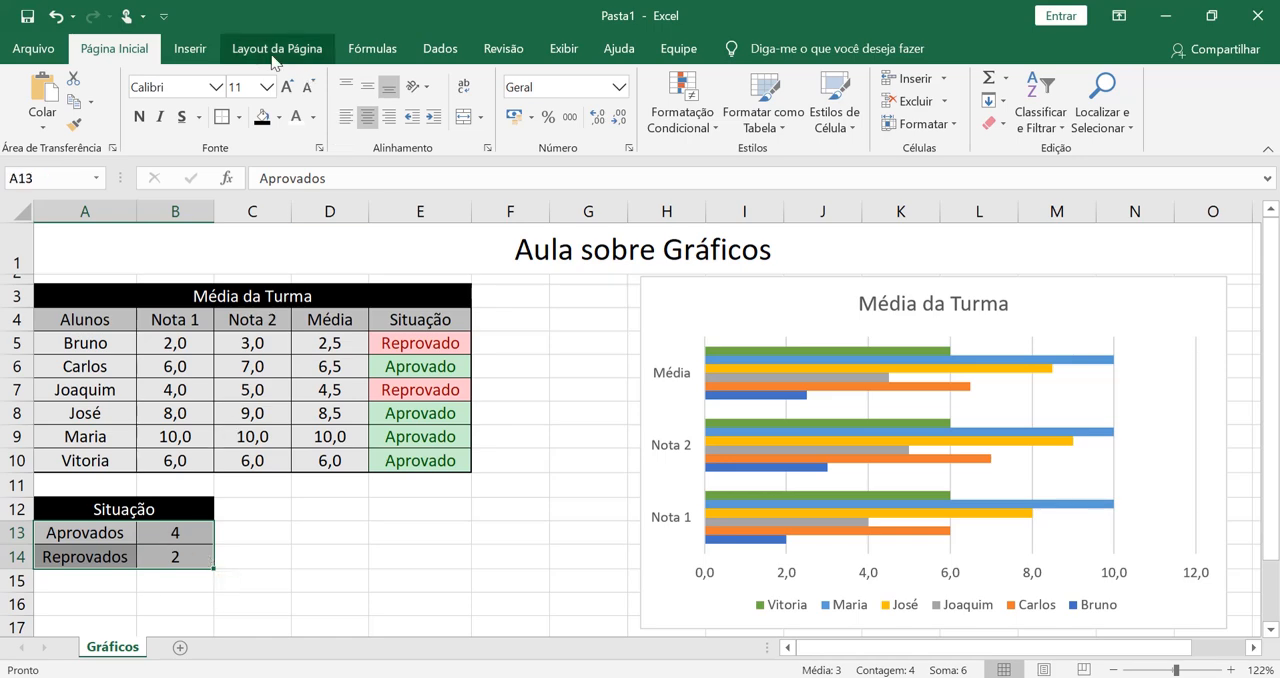
click(211, 53)
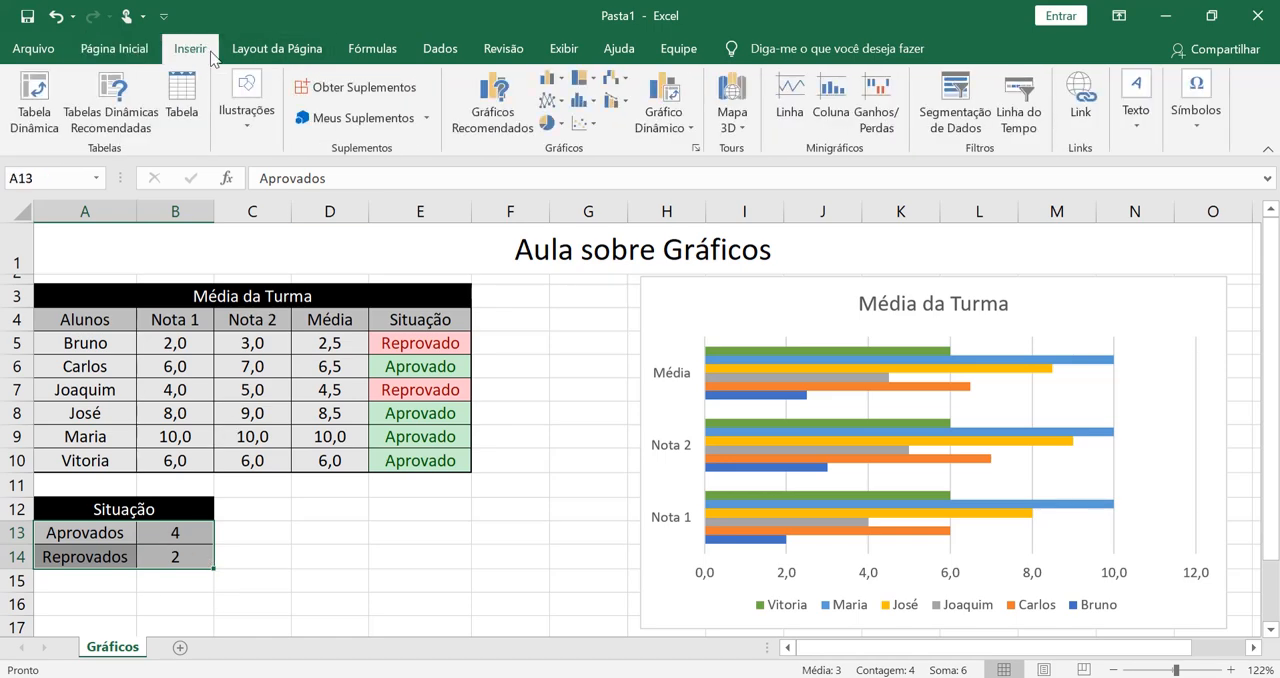
click(521, 96)
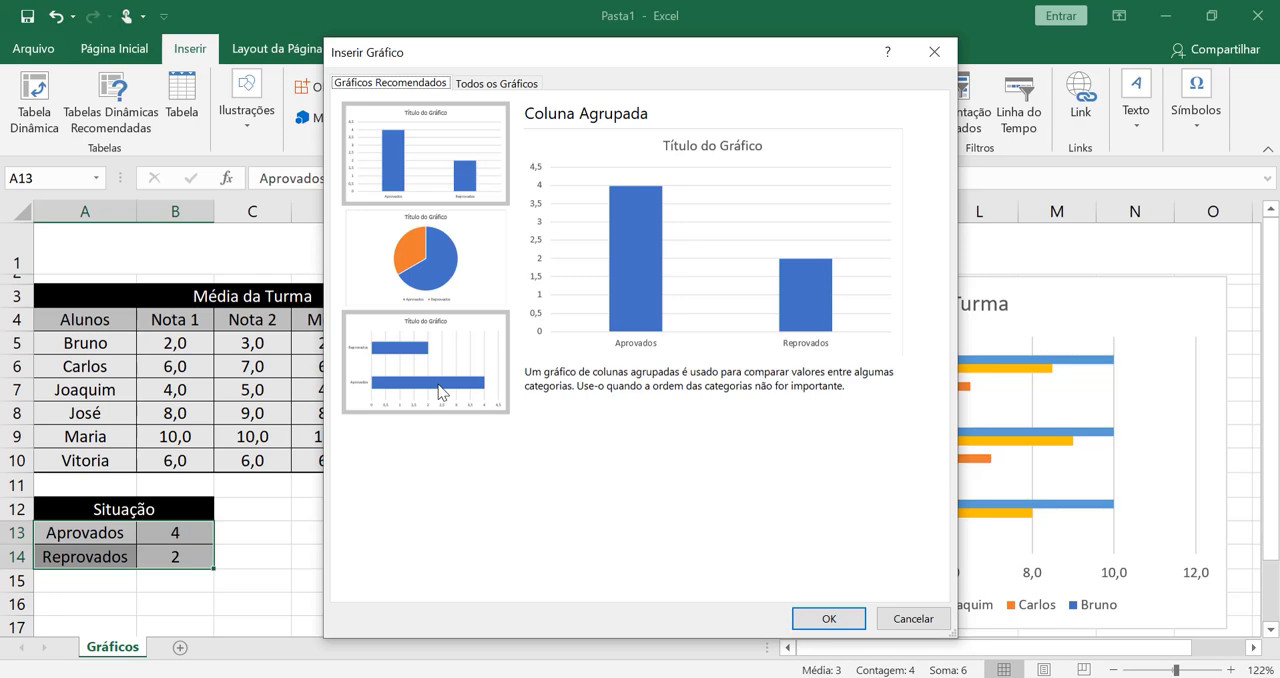
click(447, 255)
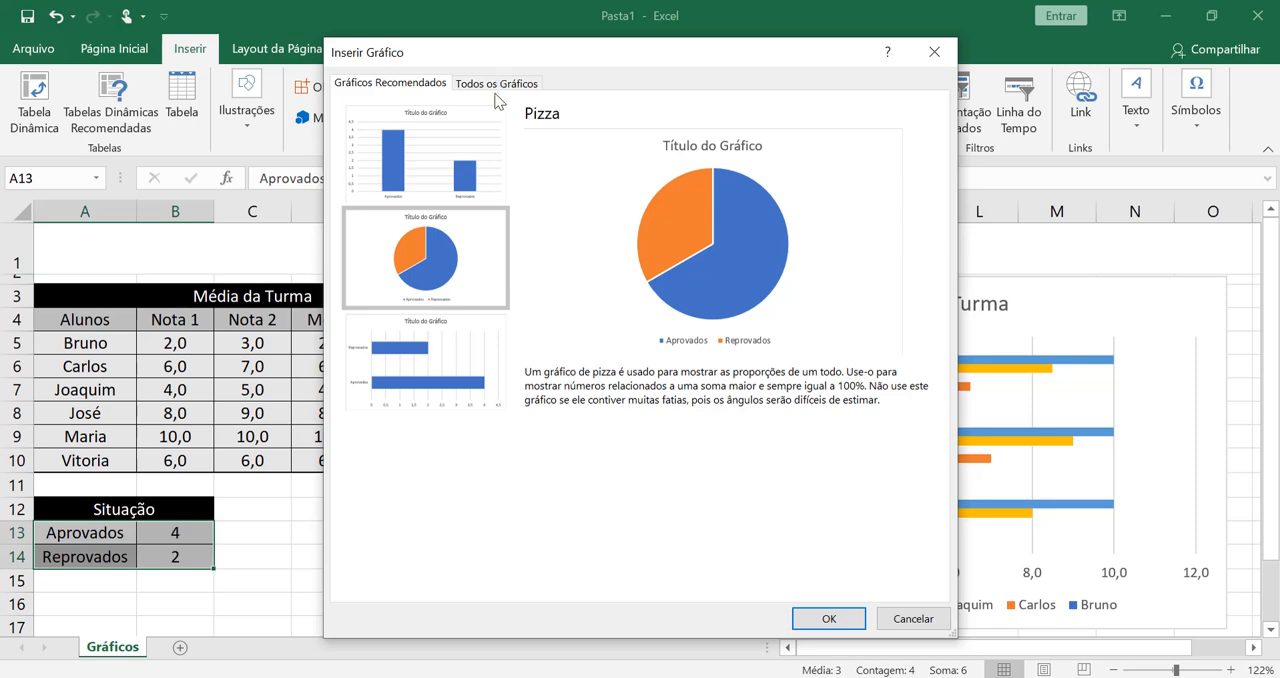
click(502, 86)
click(447, 210)
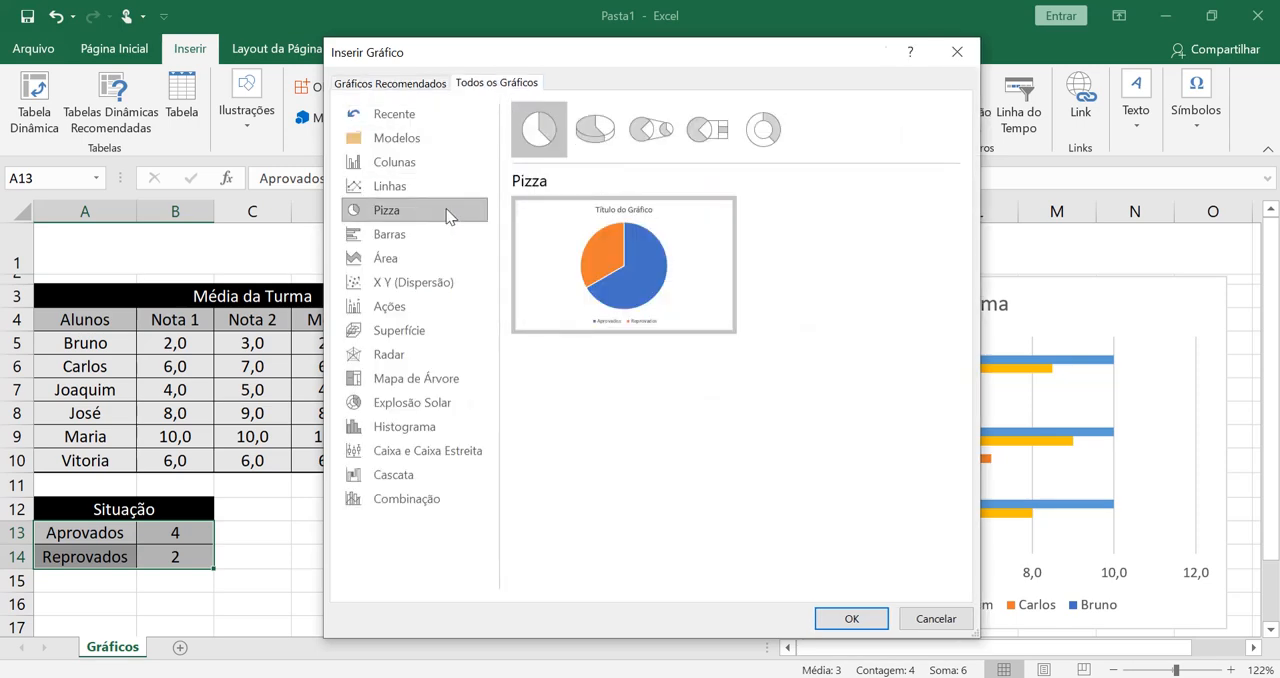
click(386, 83)
click(428, 254)
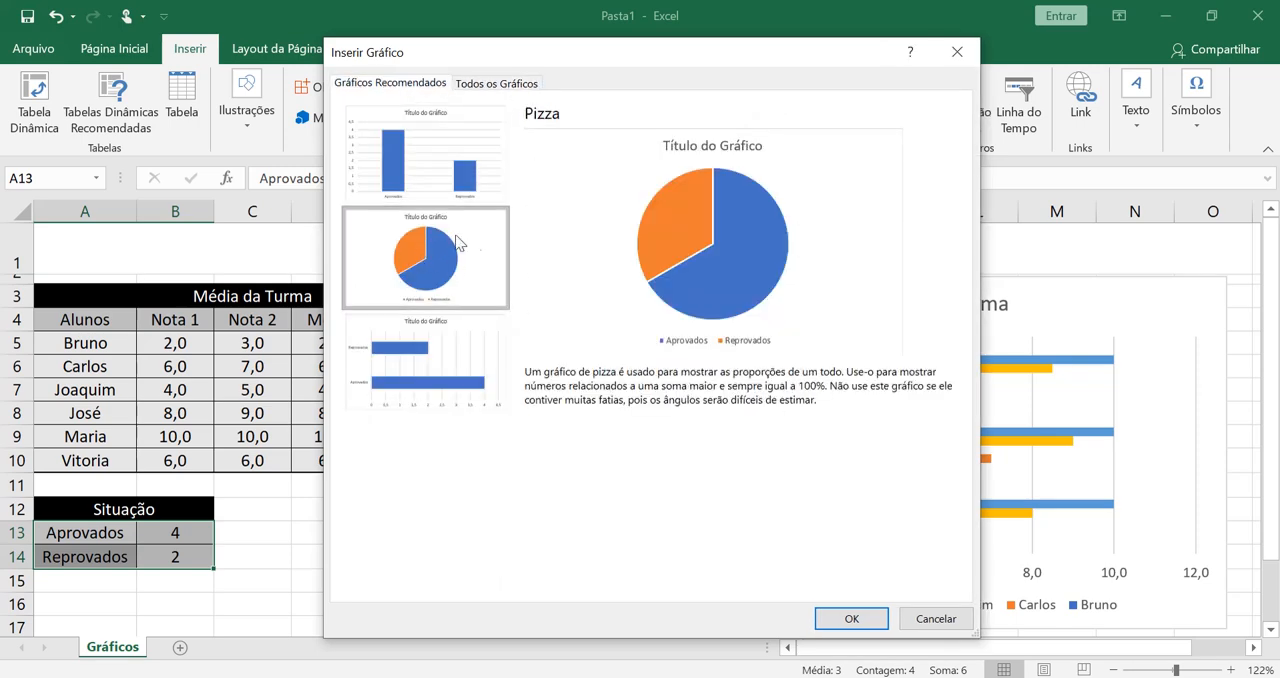
click(848, 618)
mouse_move(866, 287)
mouse_down()
mouse_move(711, 271)
mouse_move(720, 320)
mouse_move(803, 277)
mouse_move(787, 307)
mouse_up()
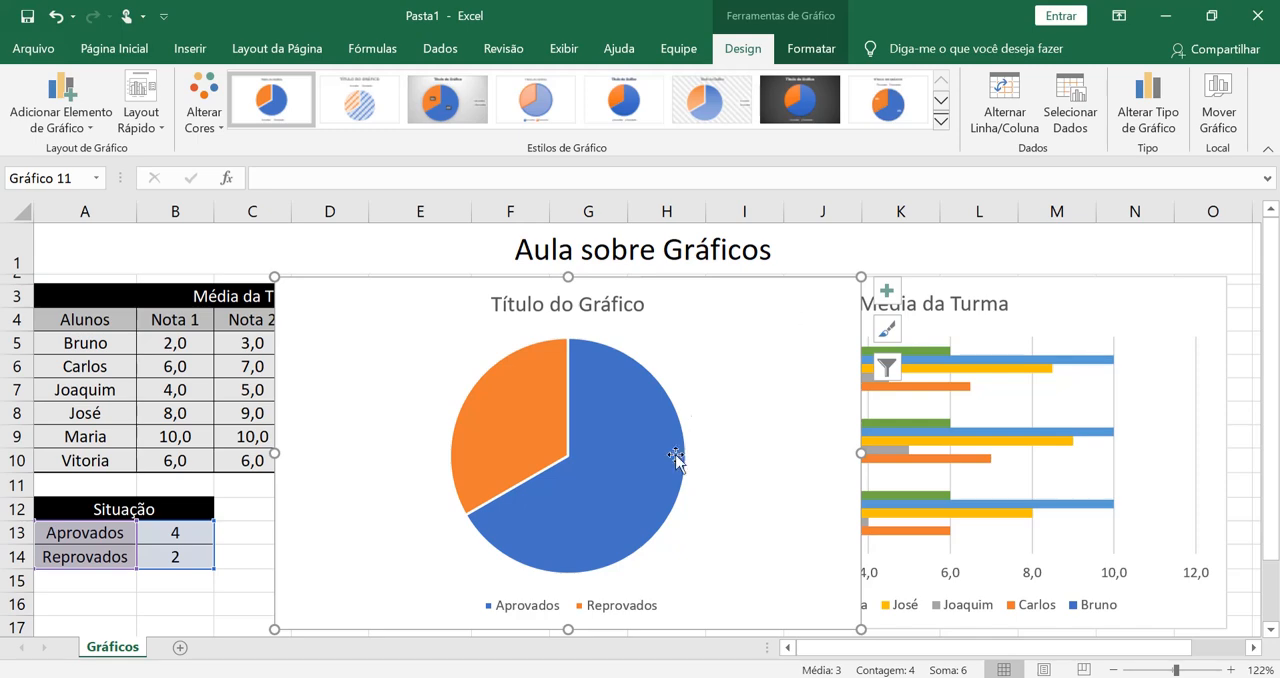
- Add data labels to the pie chart's slices using the Centro position
mouse_move(573, 403)
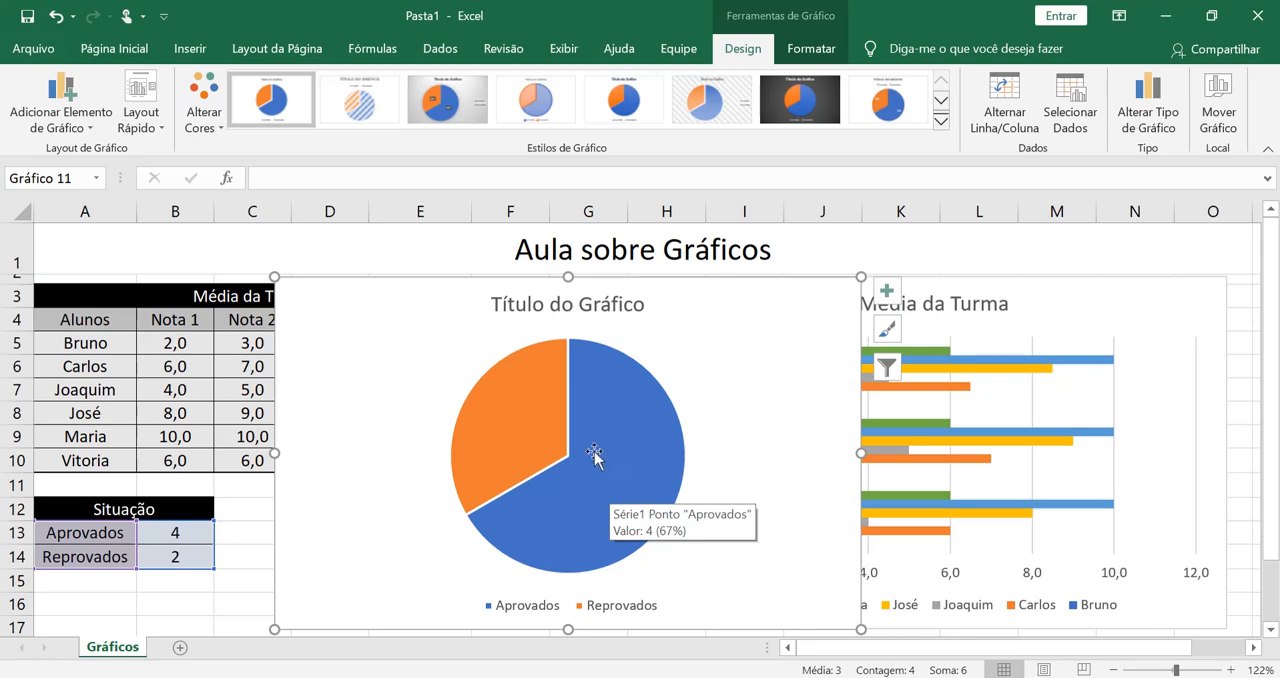
mouse_move(516, 412)
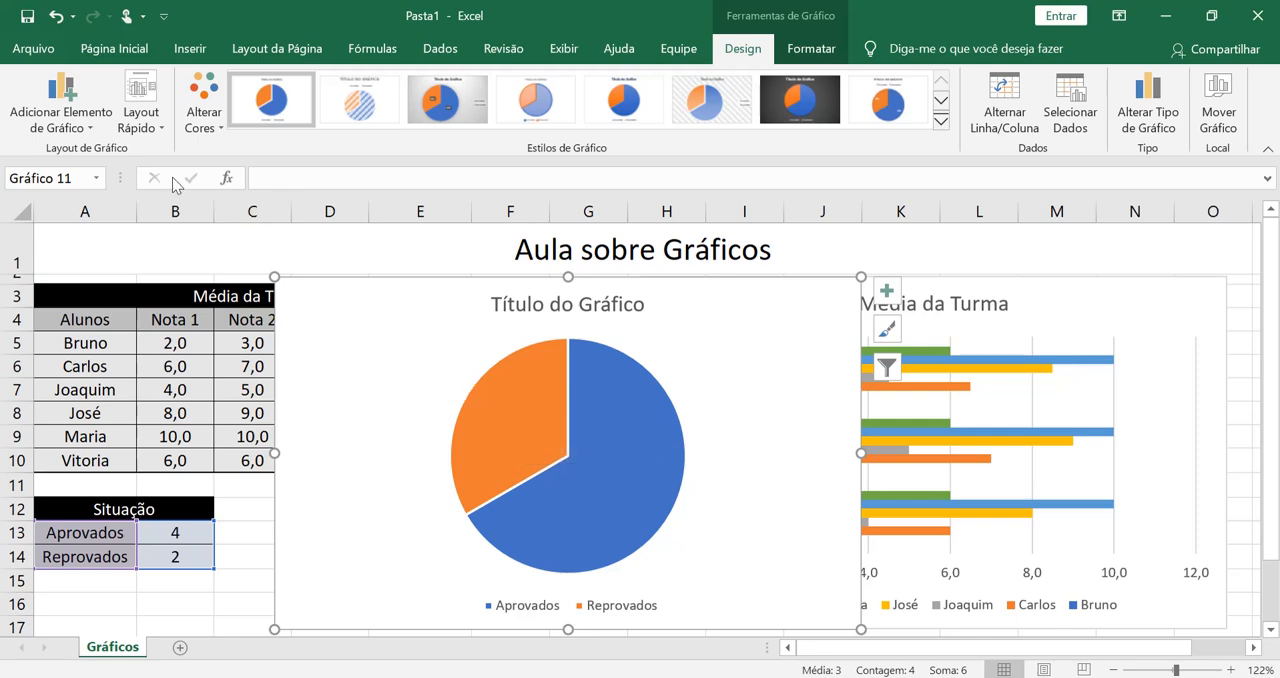
click(45, 97)
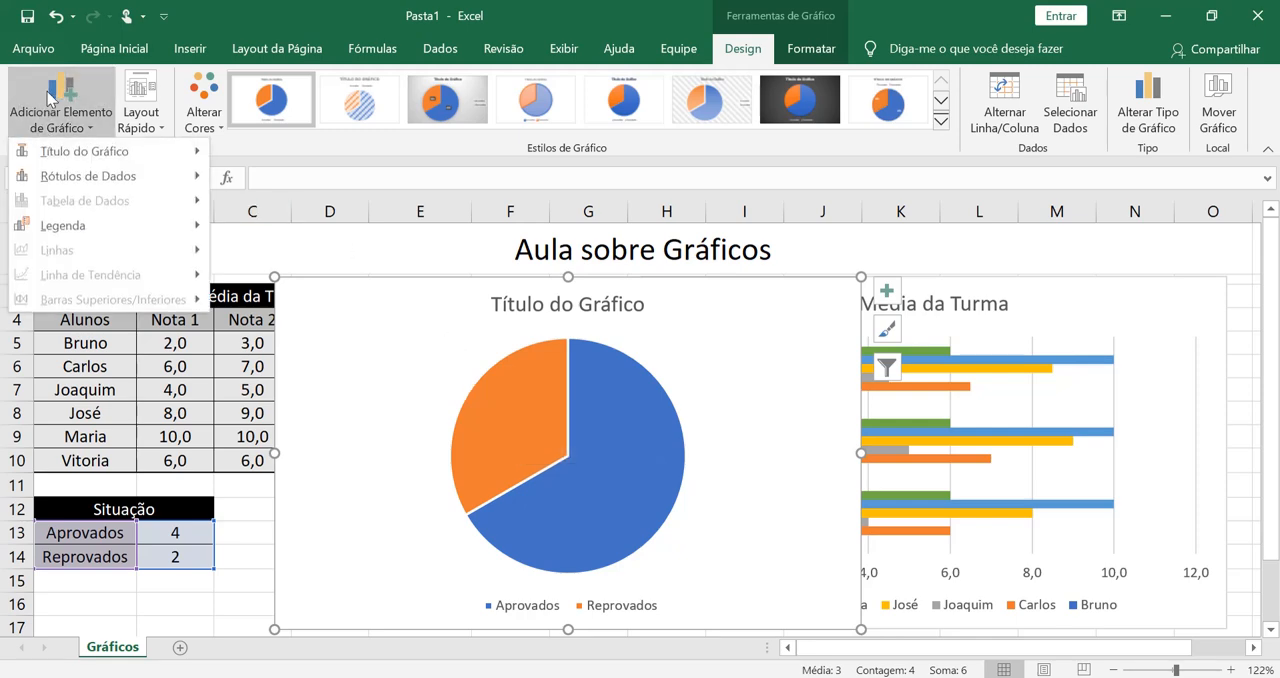
mouse_move(113, 193)
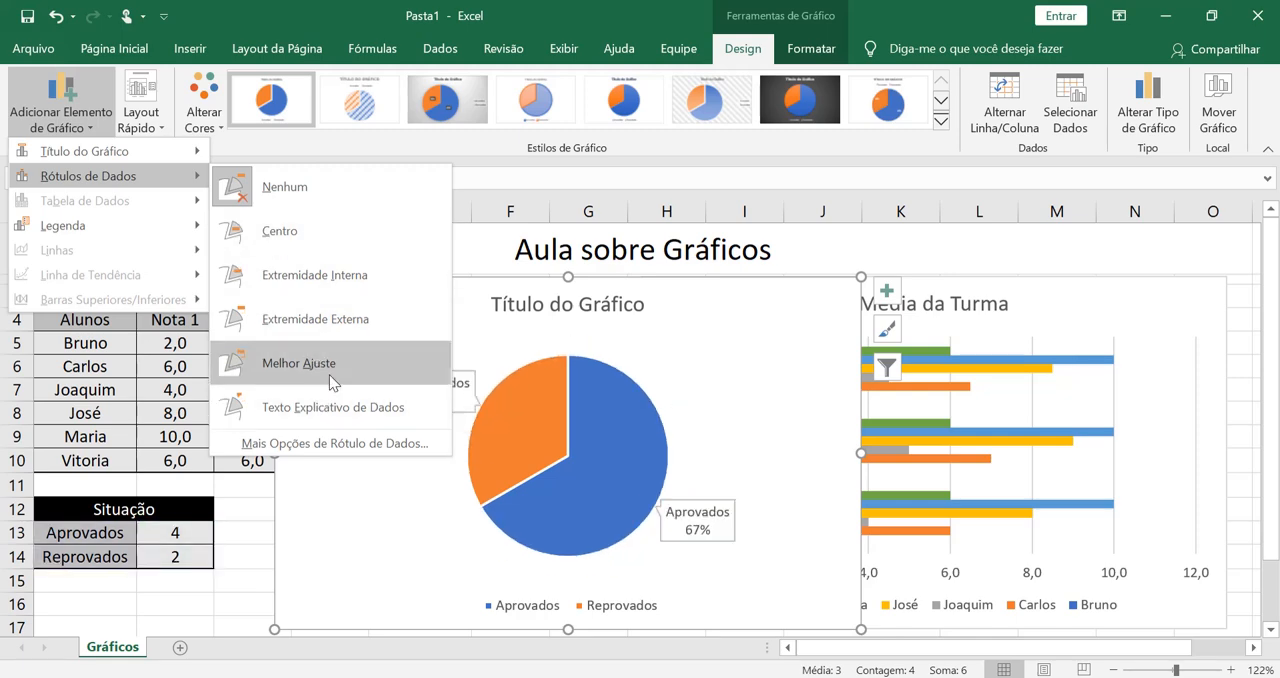
click(337, 247)
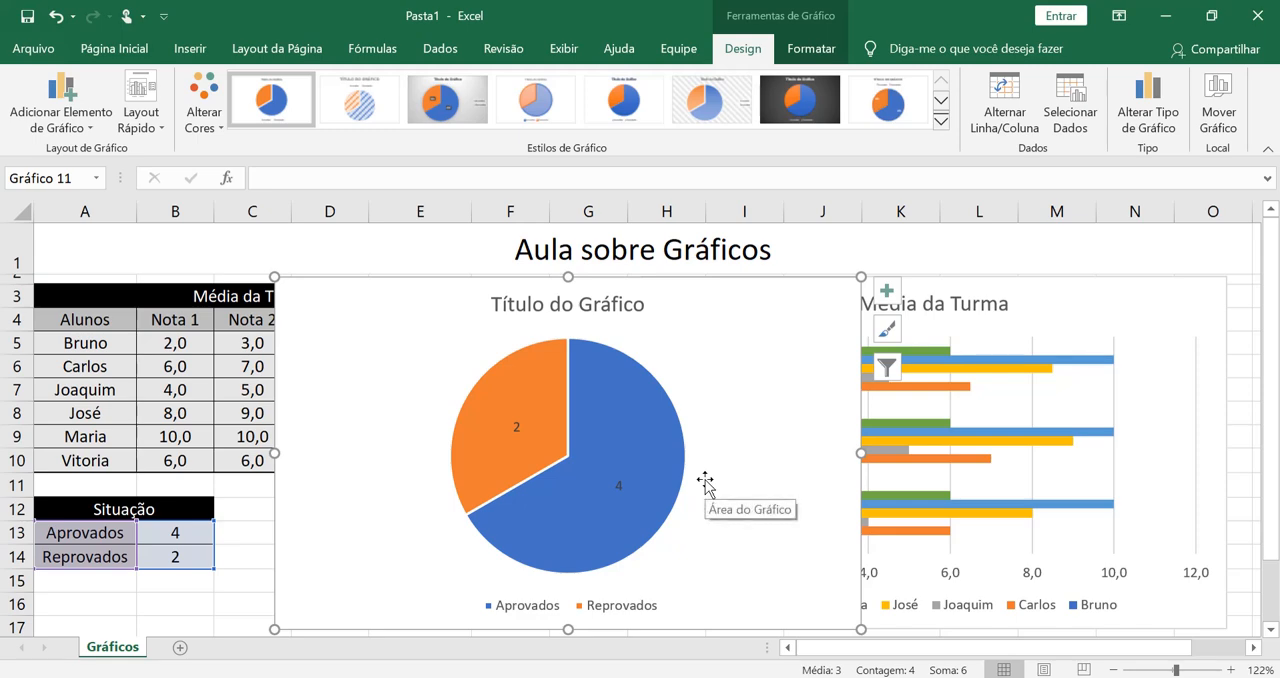
- Replace the pie chart's placeholder title with "Situação"
click(588, 304)
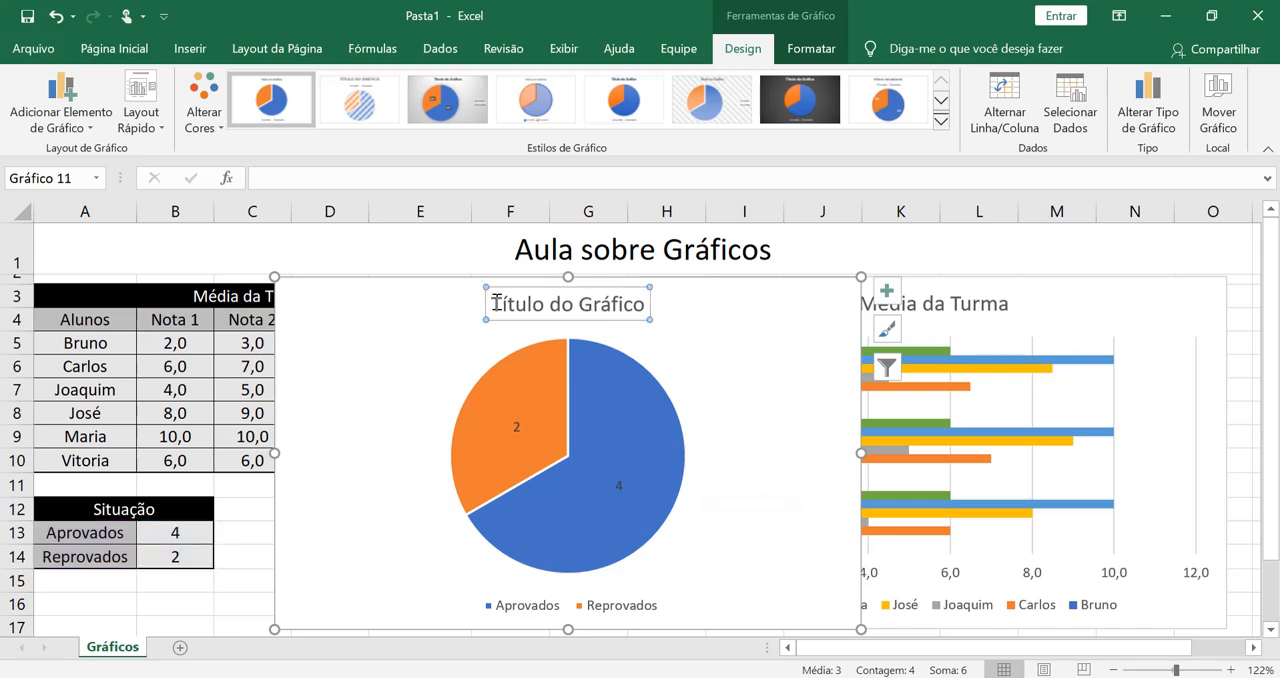
drag(497, 302, 691, 314)
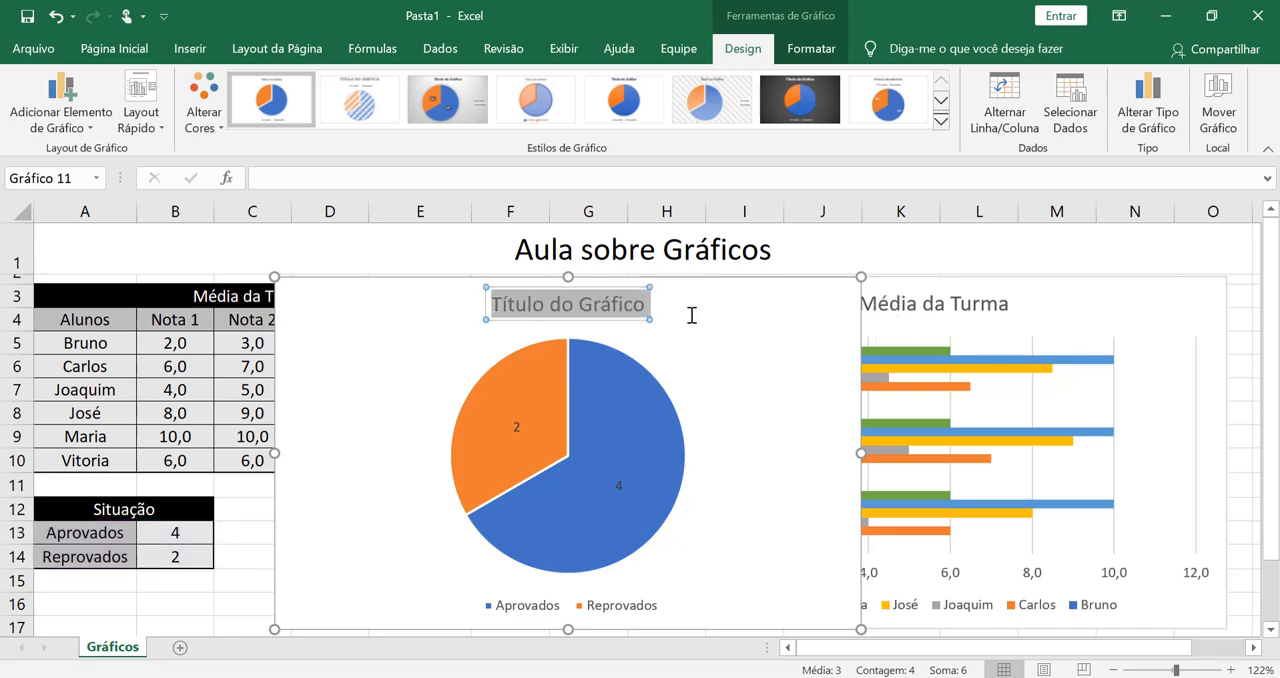
text(Situ)
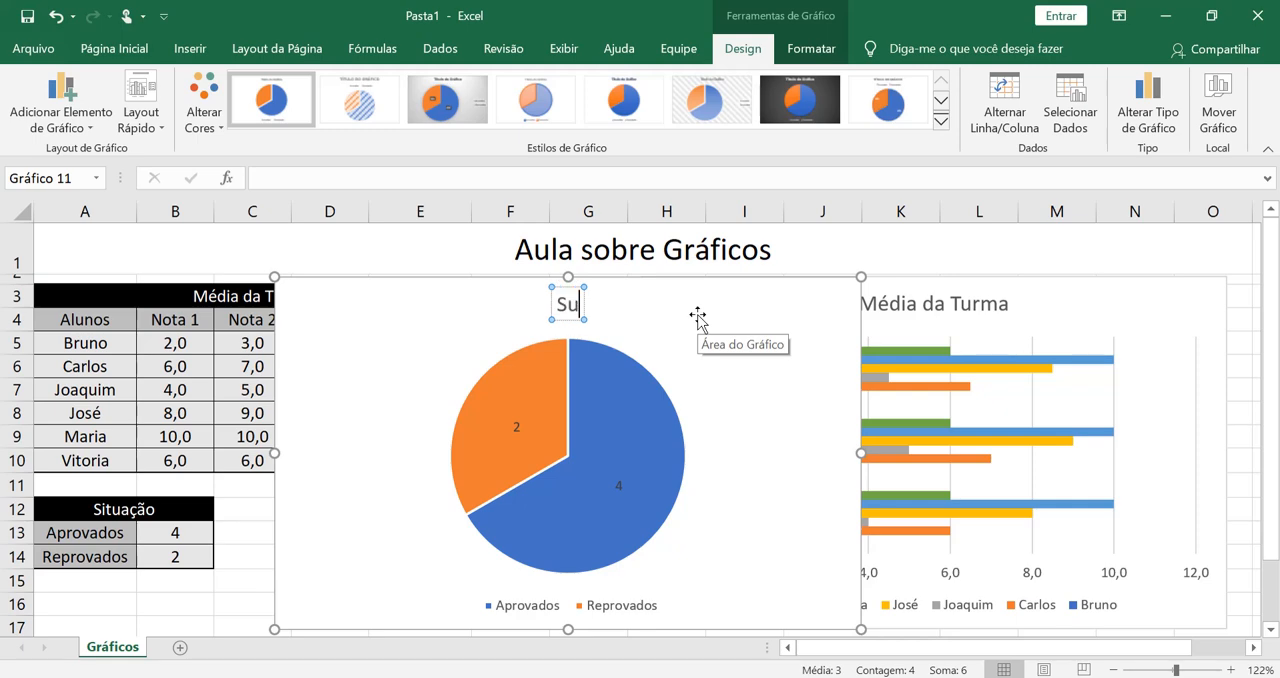
key(BackSpace)
text(ituação)
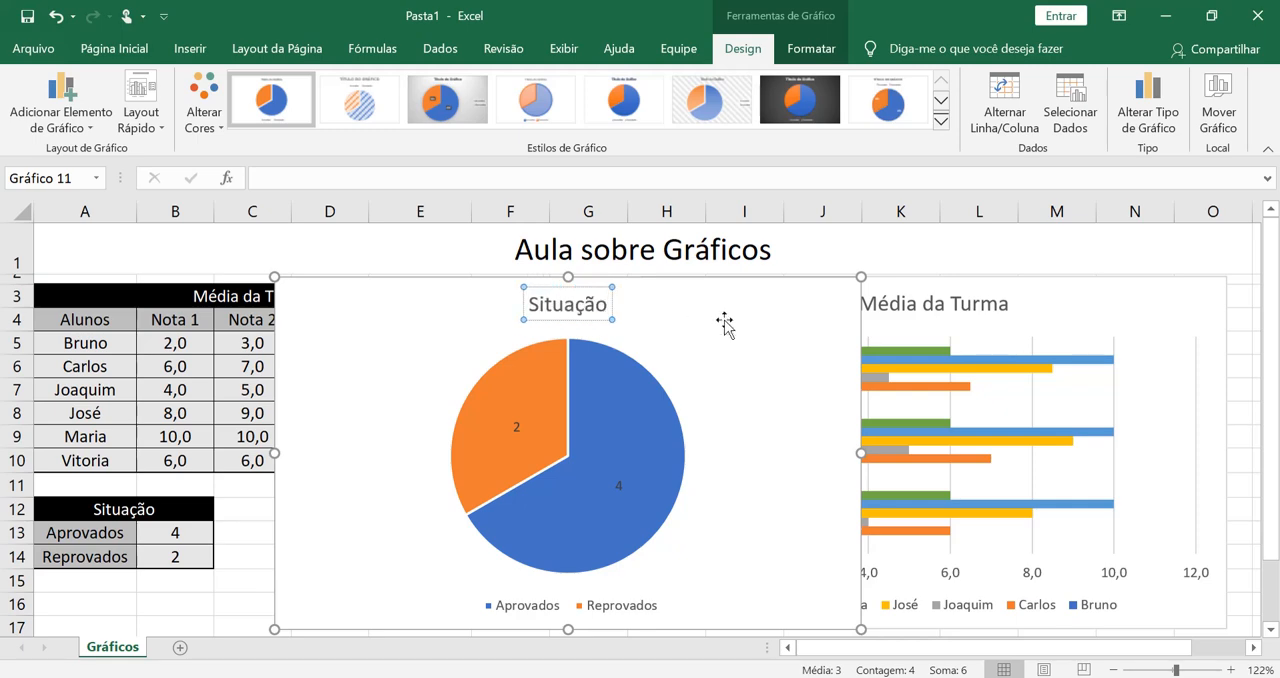
click(725, 321)
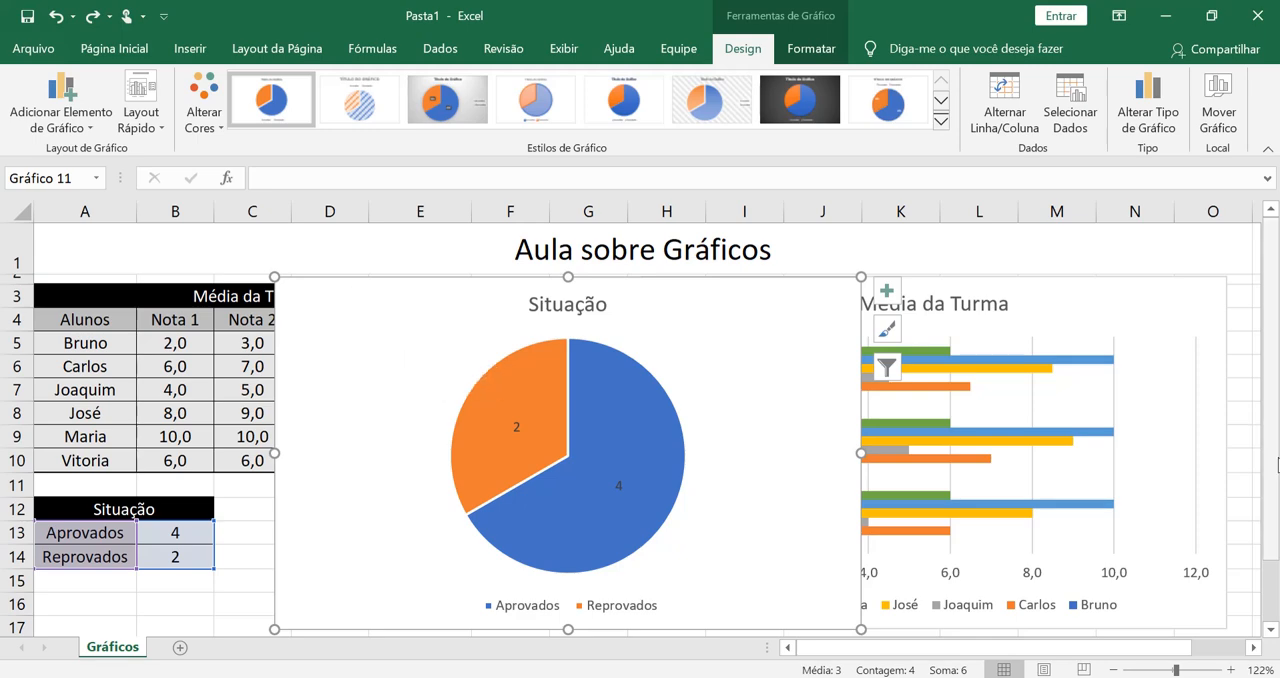
- Move the Situação pie chart directly below the Média da Turma bar chart, starting at about row 18, and deselect it
scroll(1270, 638, down, 4)
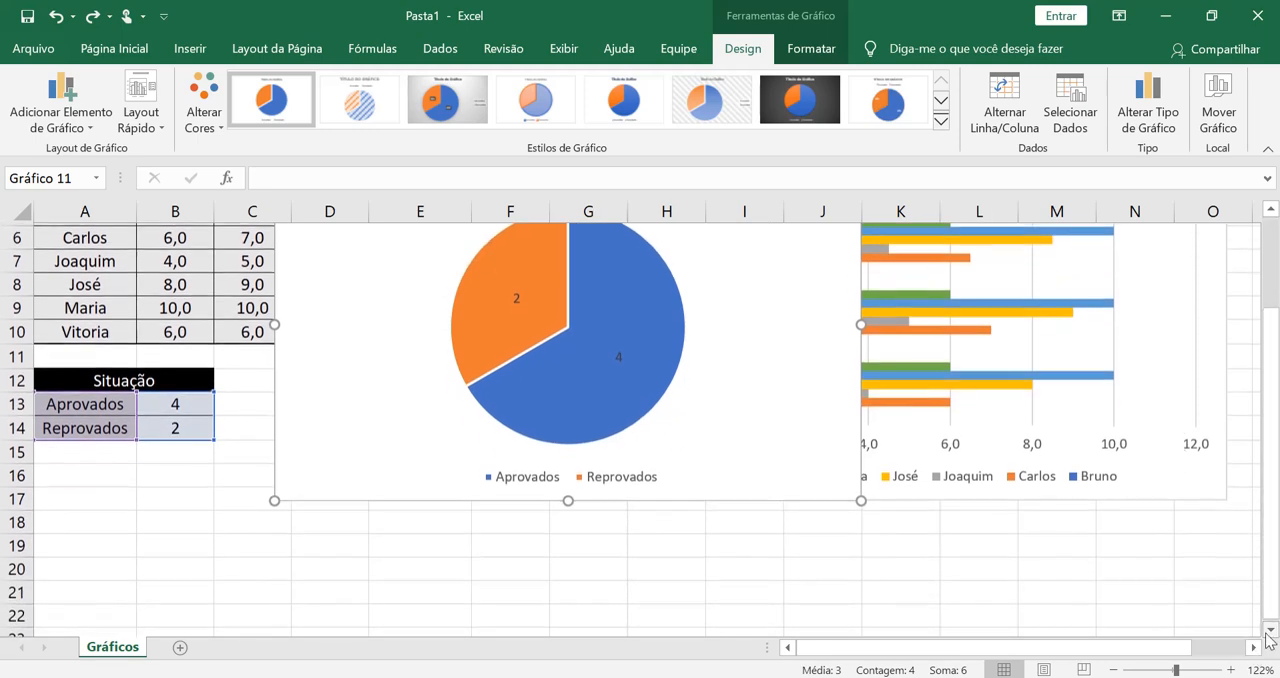
drag(770, 290, 1118, 625)
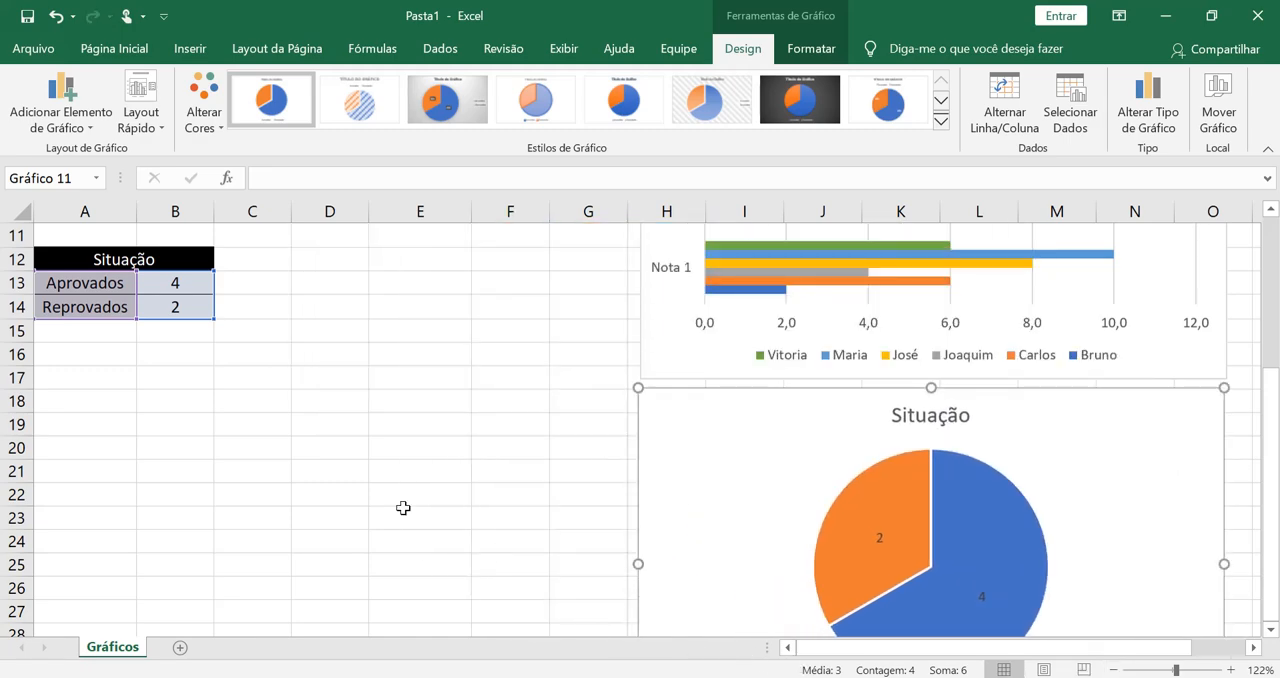
scroll(403, 501, up, 4)
click(588, 298)
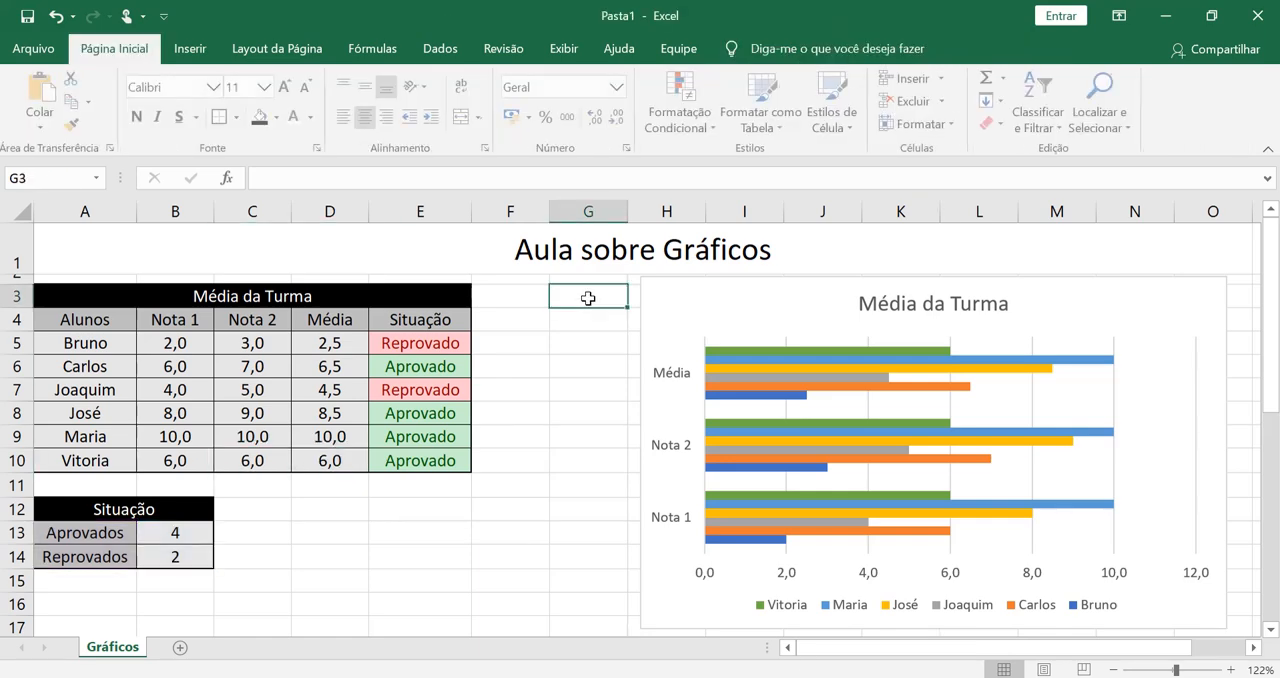